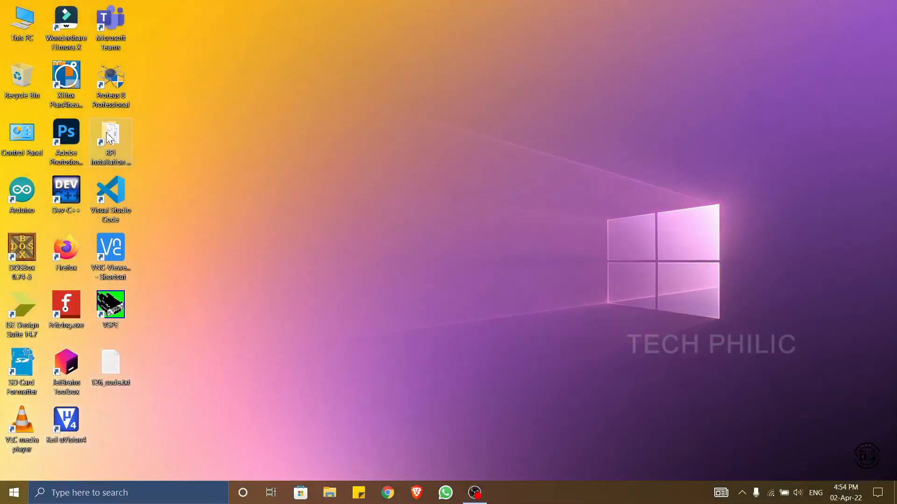
- Open the RPi installation file folder from the desktop, review the setup files and tools in it, and close the folder
click(118, 136)
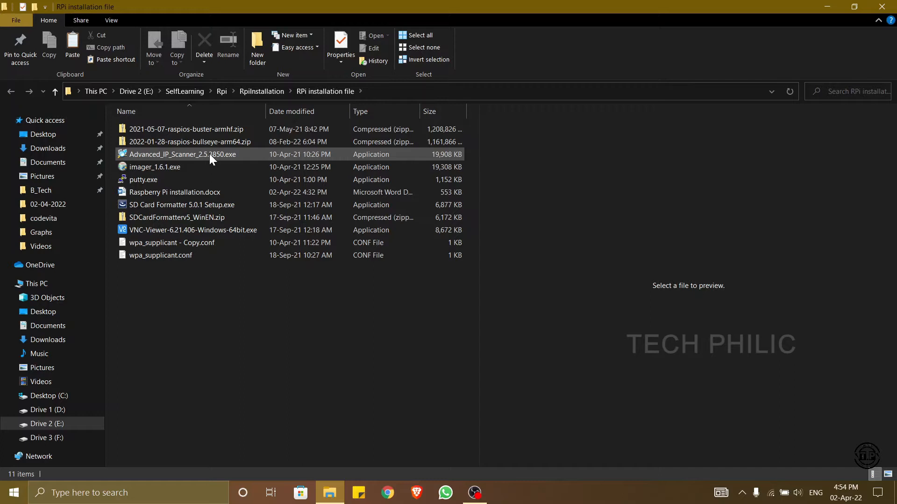
mouse_move(231, 162)
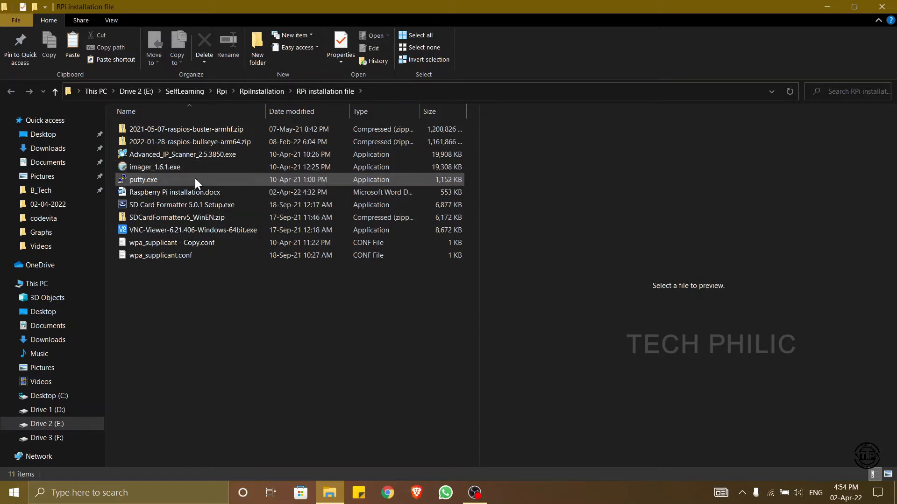
mouse_move(195, 179)
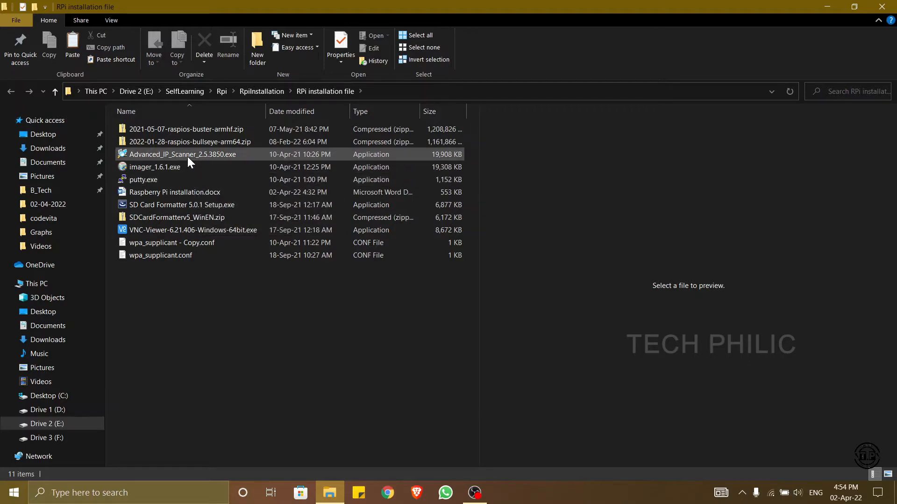
mouse_move(188, 158)
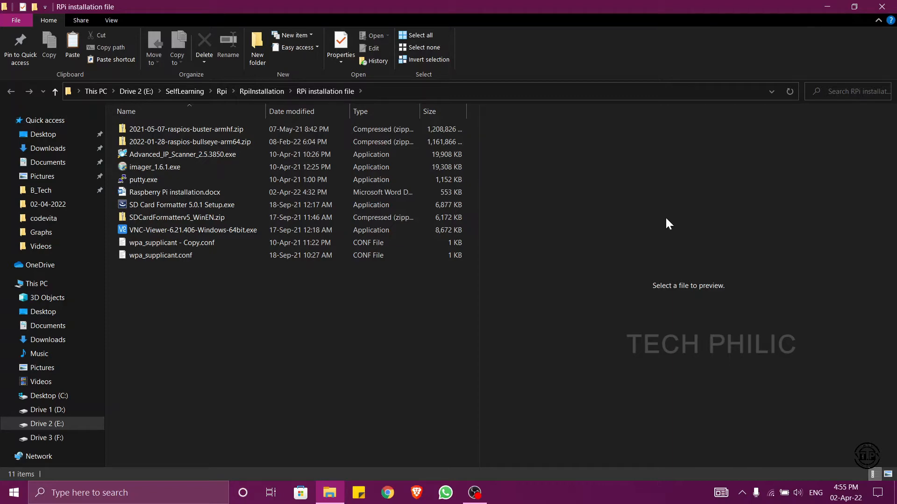
click(882, 6)
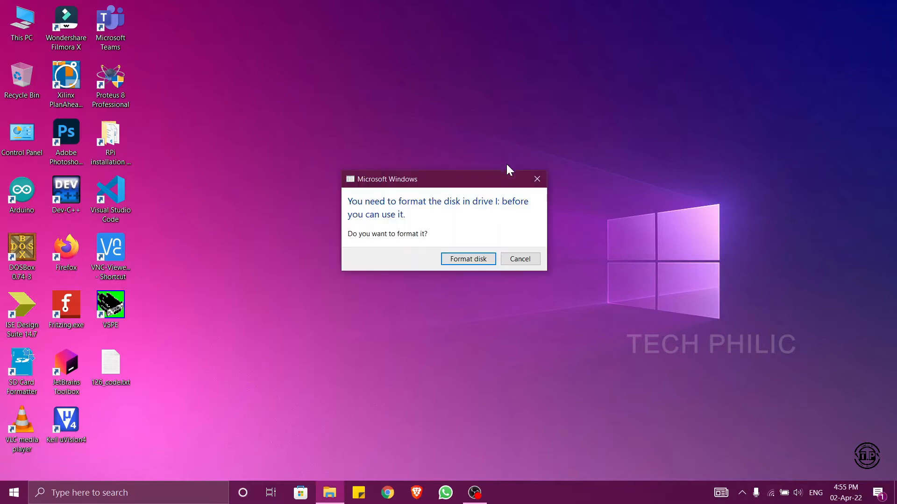
- Decline formatting drive I:, and try to browse USB Drive (I:) in File Explorer without formatting it
click(515, 260)
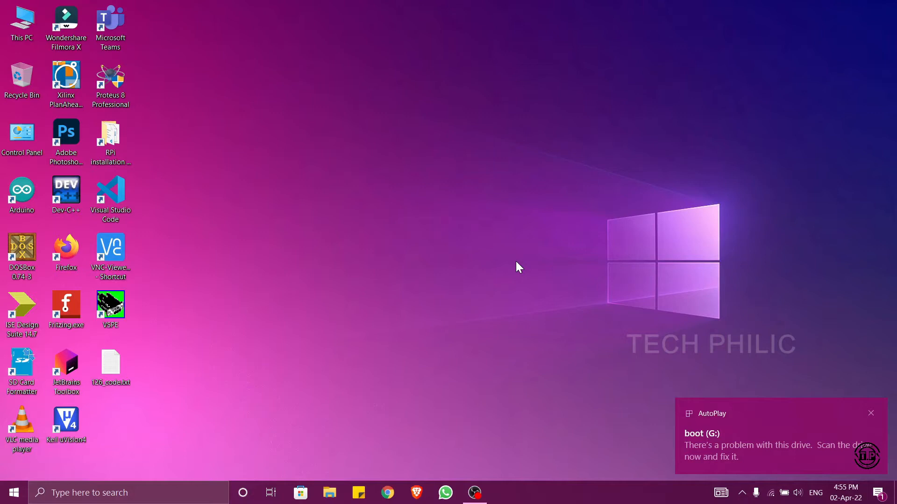
click(326, 498)
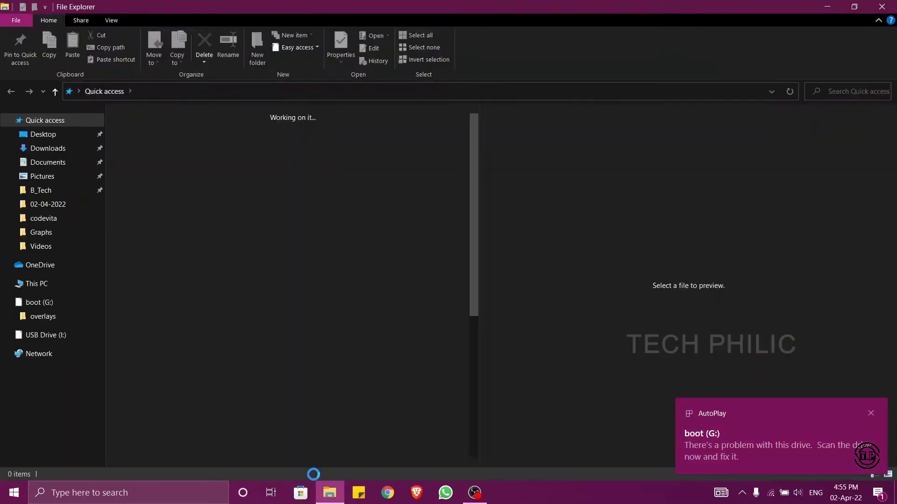
click(35, 336)
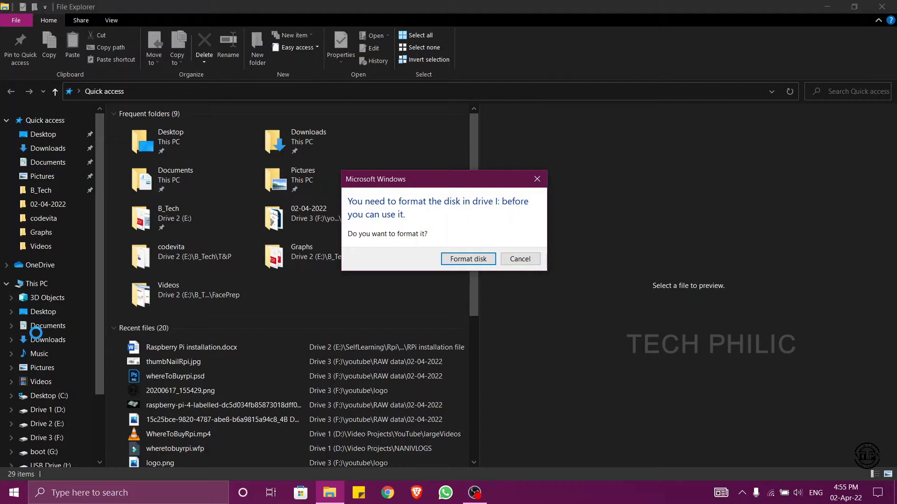
click(537, 260)
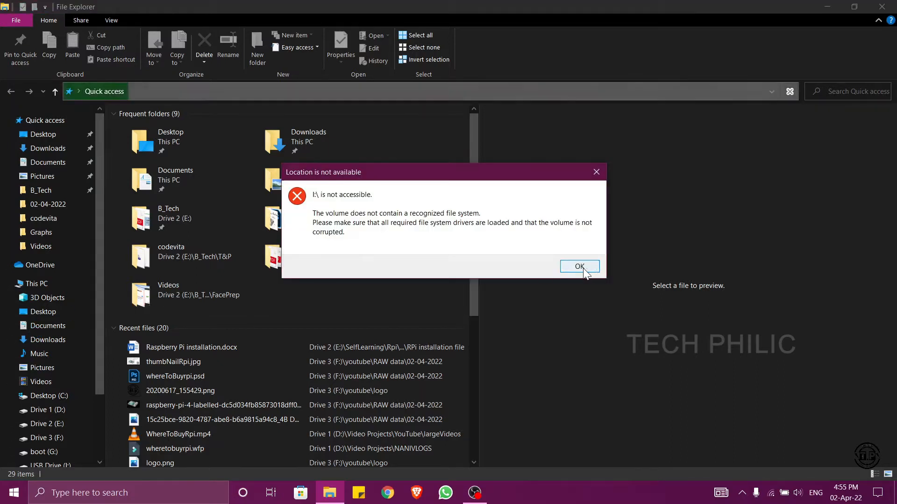
click(582, 266)
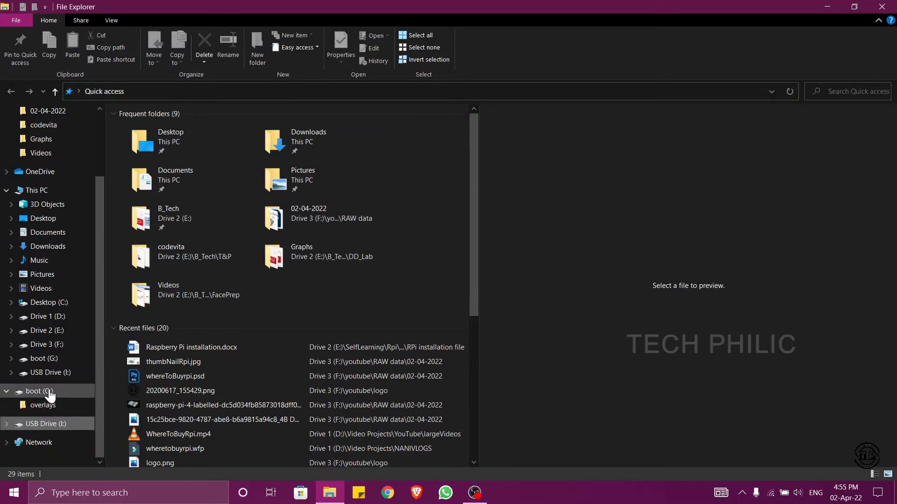
- View the contents of the boot (G:) drive, check USB Drive (I:) again without formatting it, and close File Explorer
click(50, 396)
click(61, 372)
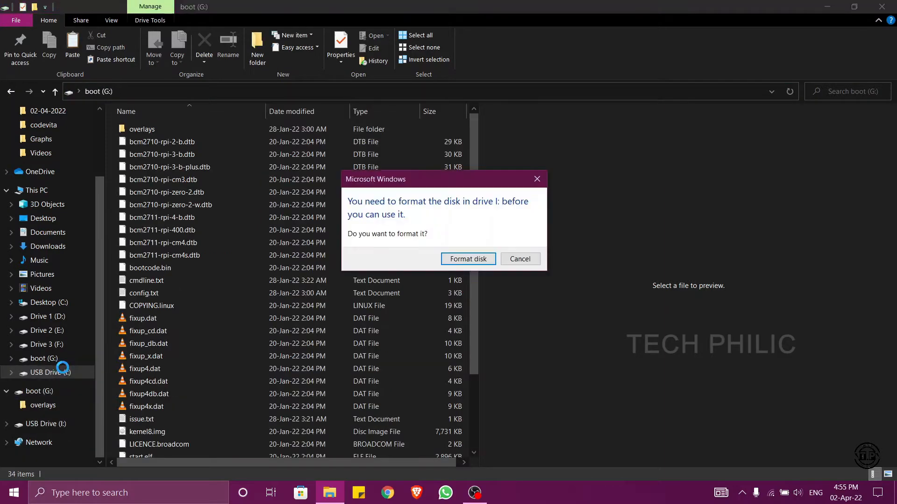
click(520, 259)
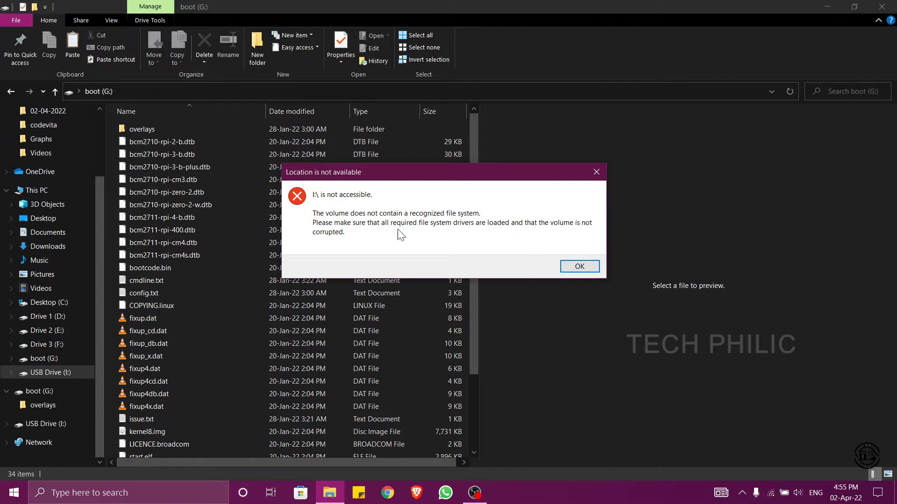
click(586, 270)
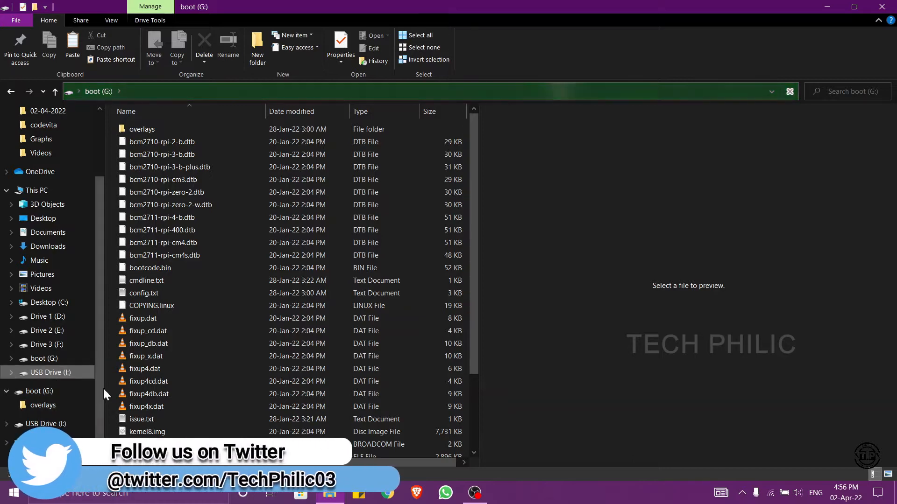
click(882, 7)
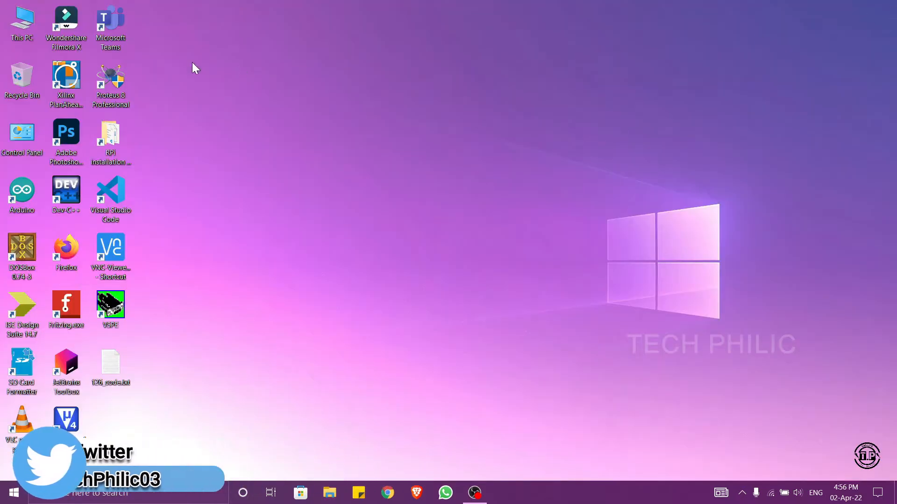
right_click(239, 68)
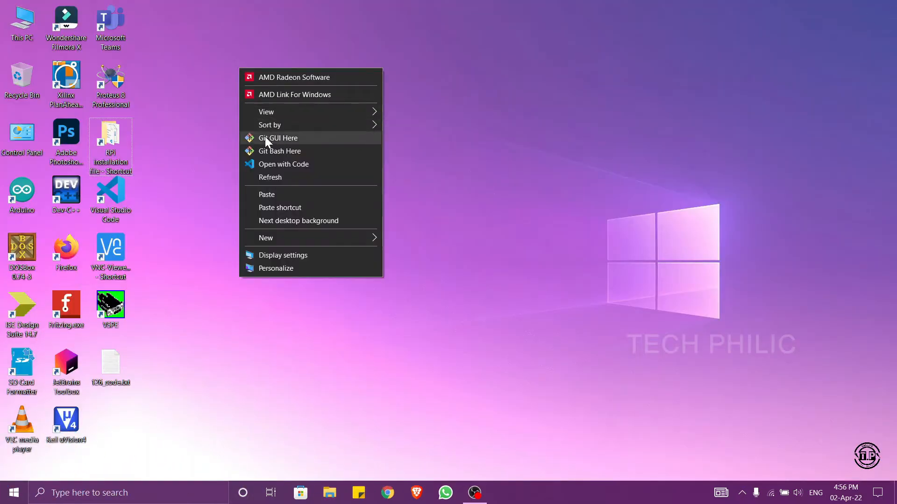
click(270, 177)
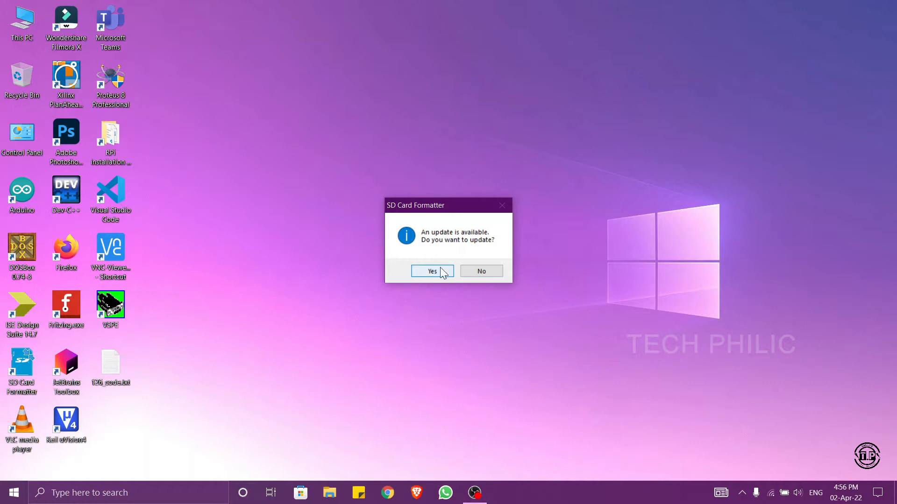
- Start SD Card Formatter without updating it, and clear the volume label for the G:\ card
click(479, 271)
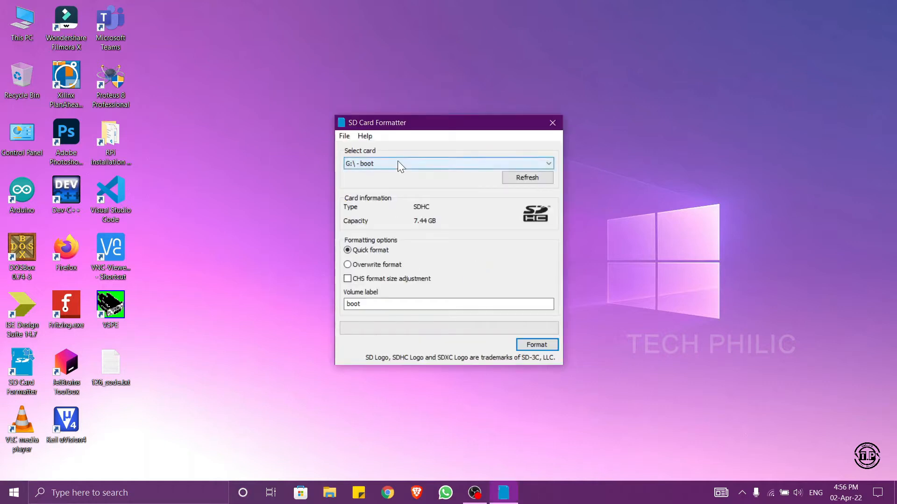
click(380, 304)
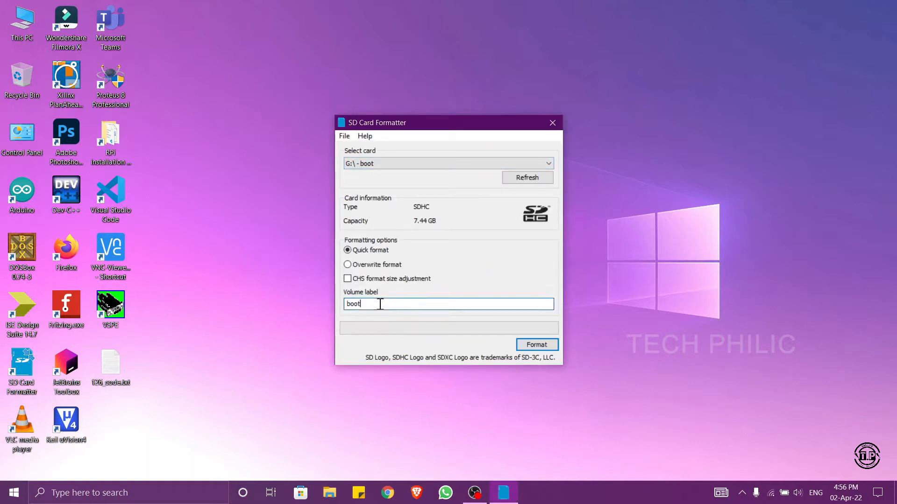
key(BackSpace)
key(BackSpace)
key(BackSpace)
key(BackSpace)
- Format the G:\ card with the Quick format option, accepting the data erasure, and close the formatter
click(539, 346)
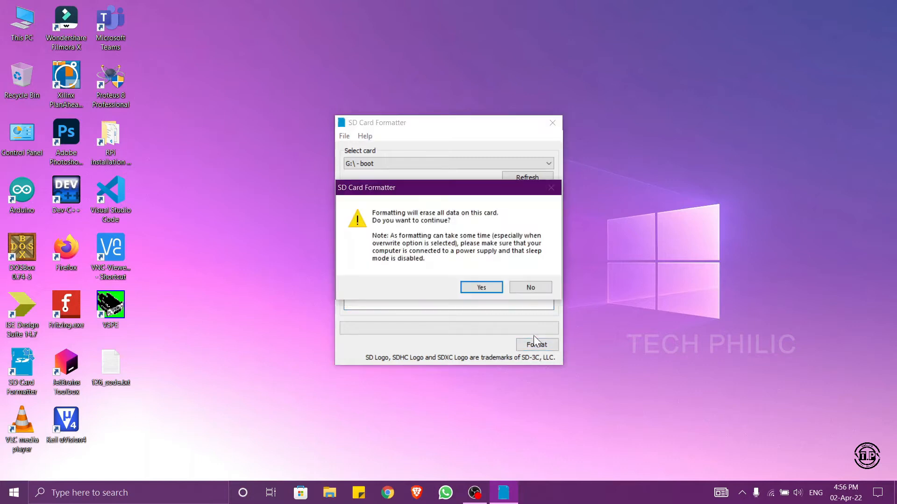
click(481, 287)
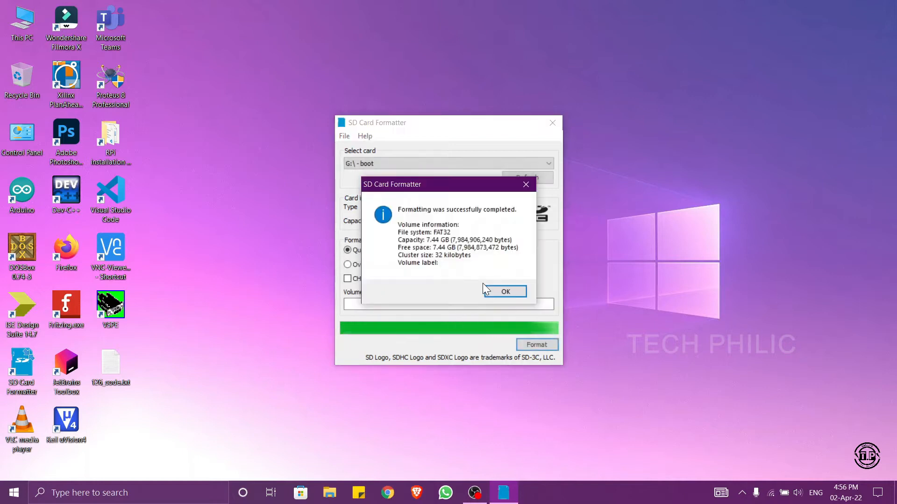
click(499, 291)
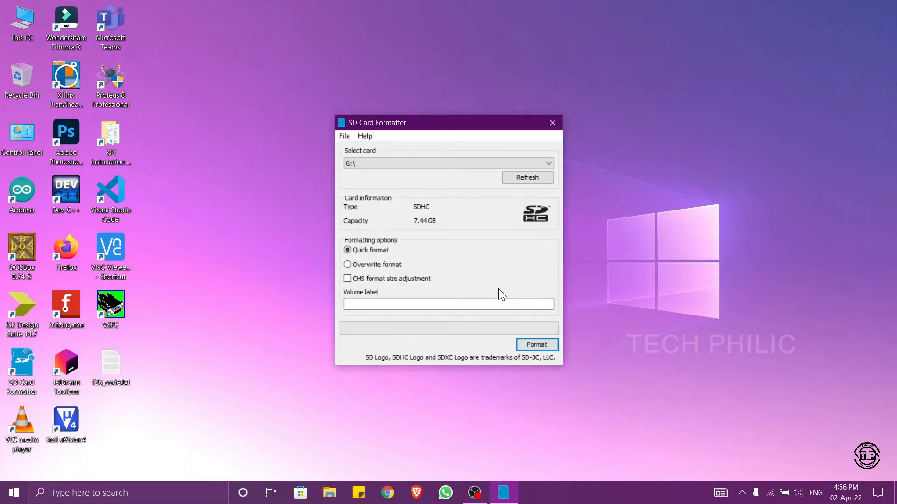
click(553, 122)
right_click(405, 115)
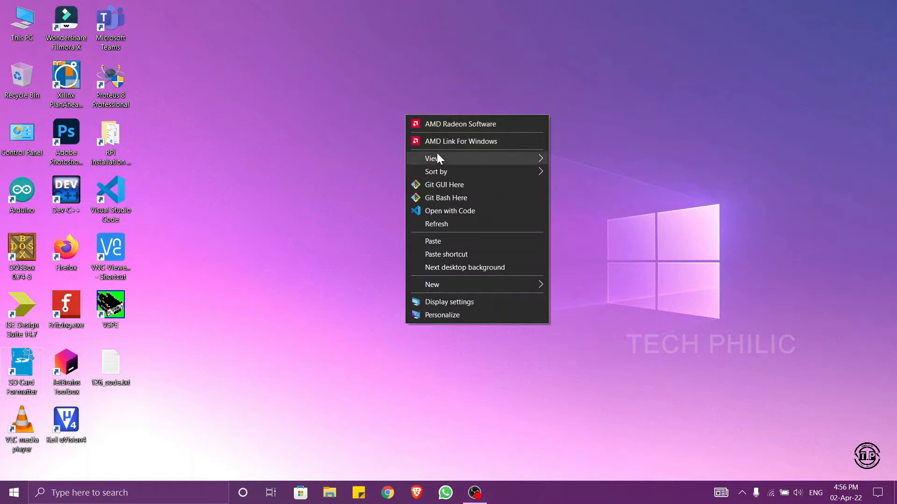
click(453, 223)
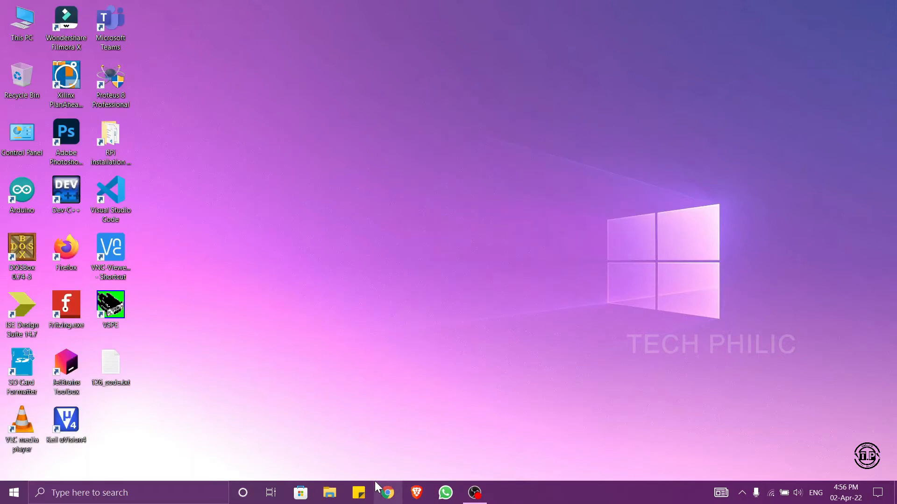
- Check the contents of USB Drive (G:) in File Explorer and its free space under This PC
click(334, 500)
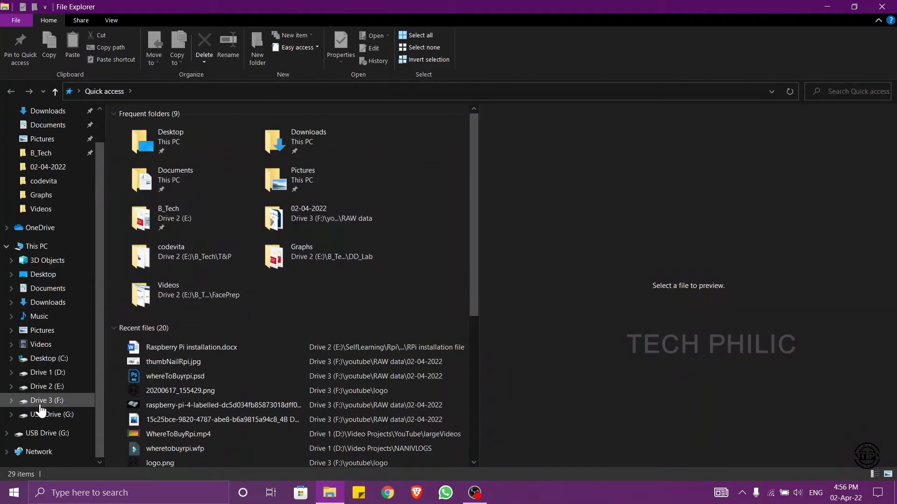
click(45, 414)
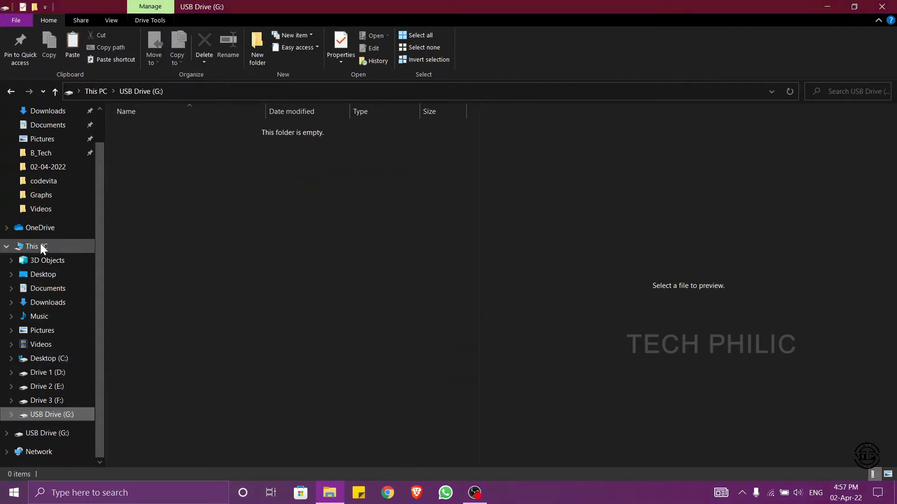
click(58, 247)
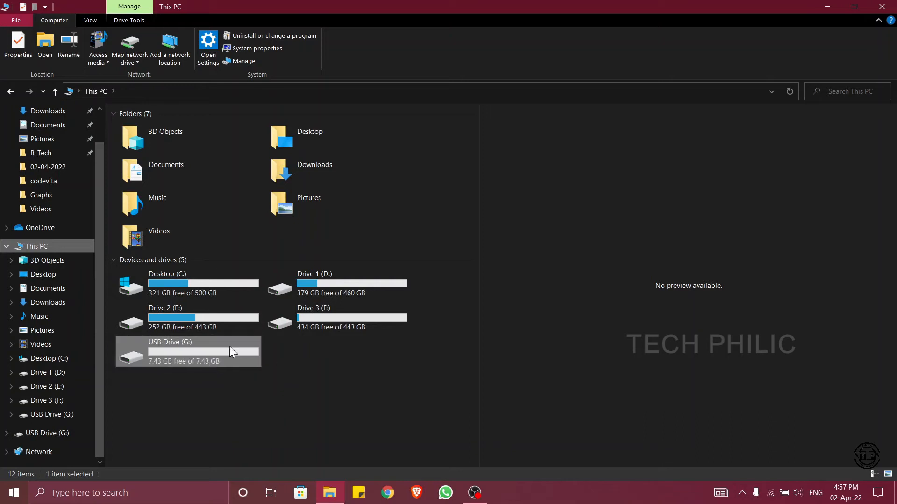
click(290, 369)
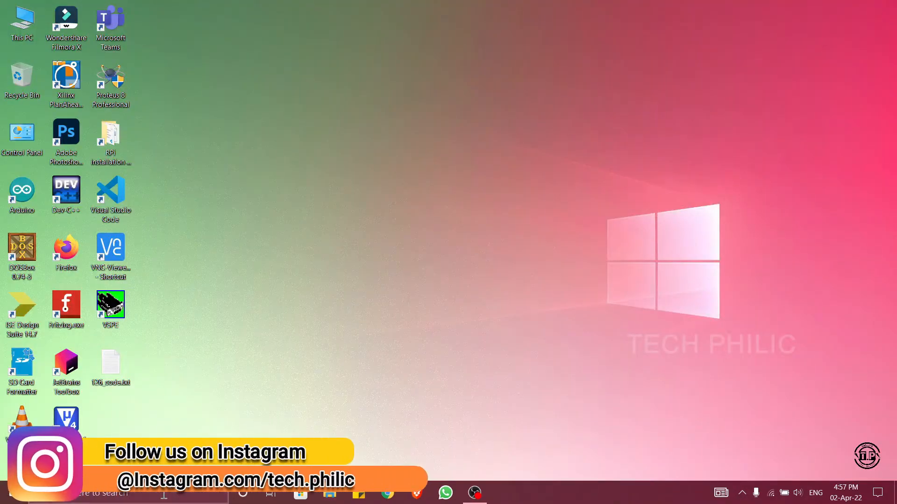
- Search Windows for "raspberry" and launch Raspberry Pi Imager
click(164, 495)
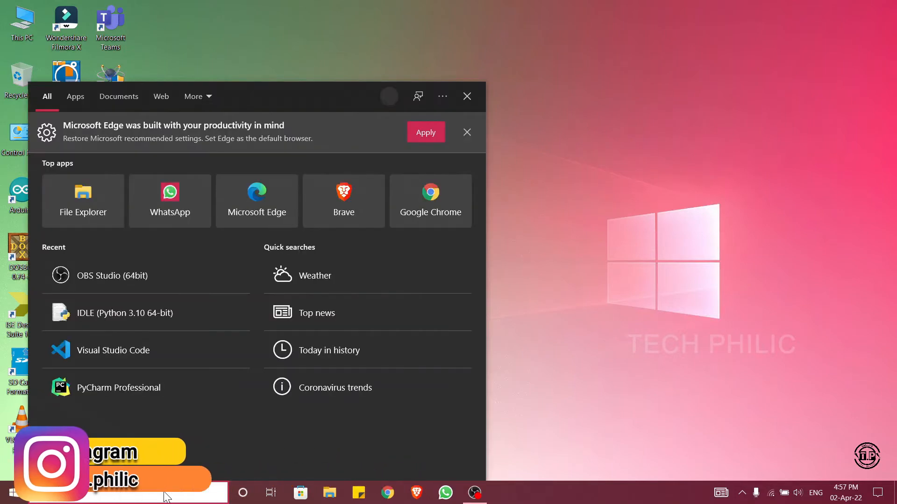
text(raspberry)
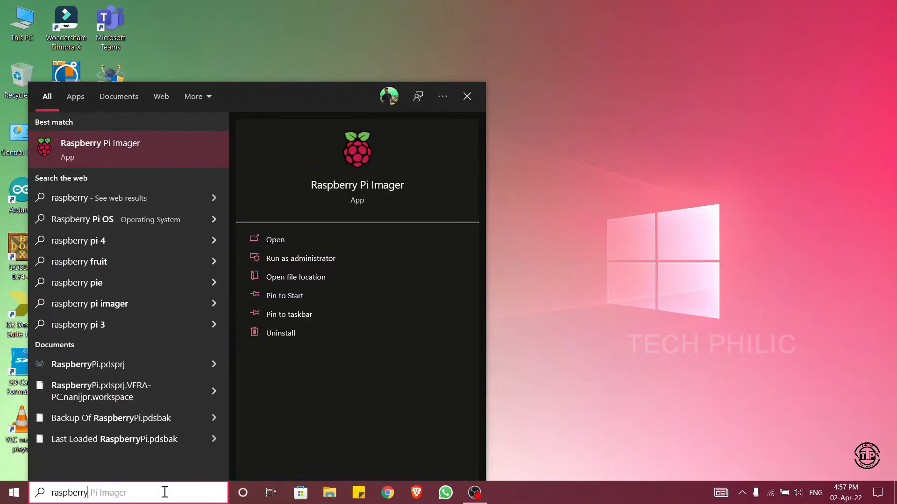
key(Escape)
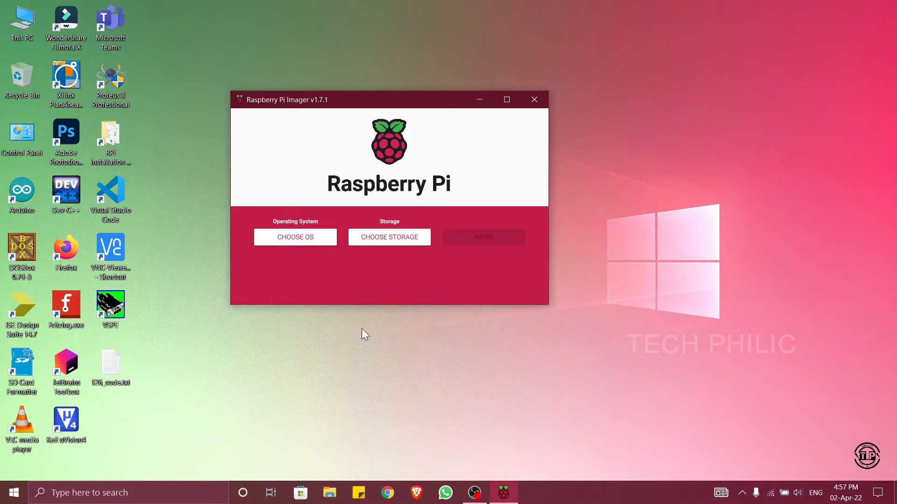
- Look through the available operating systems and choose Raspberry Pi OS (32-bit) as the image to write
click(301, 238)
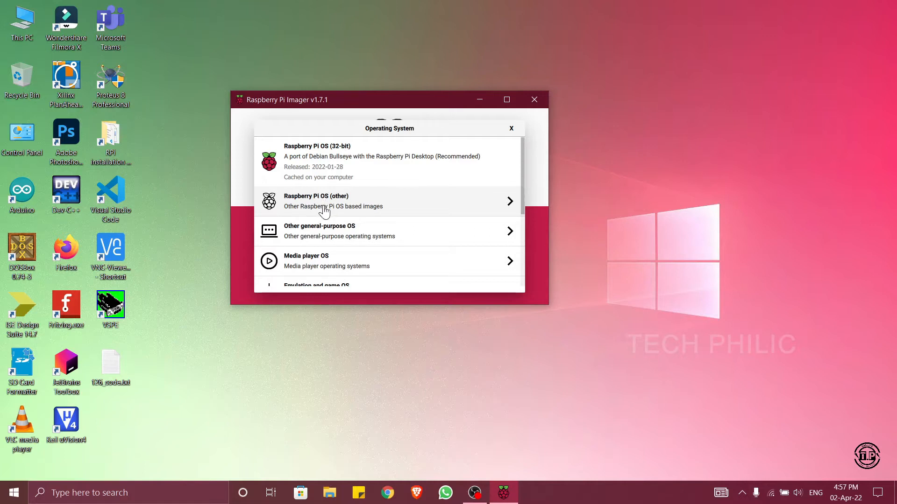
scroll(325, 211, down, 5)
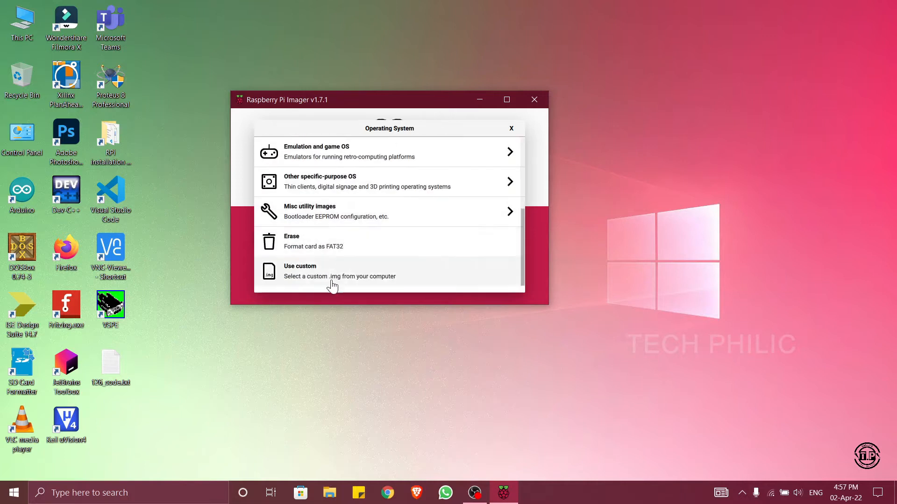
scroll(349, 273, up, 5)
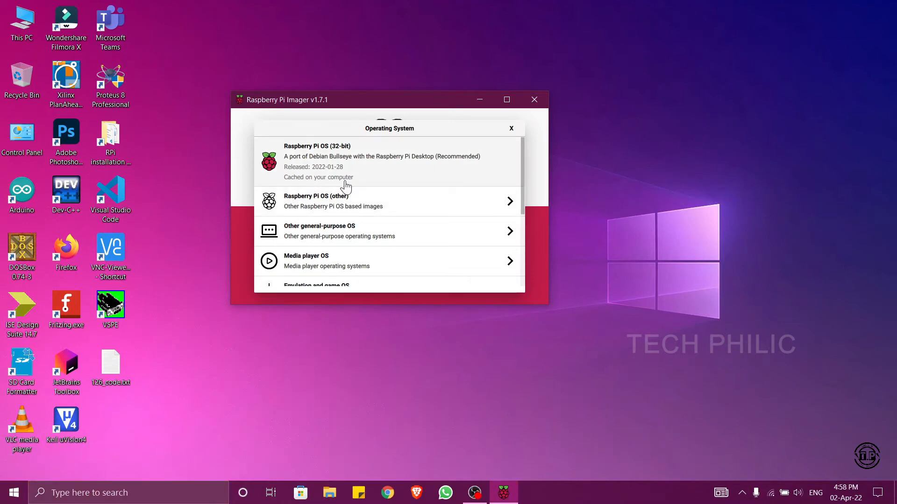
click(389, 171)
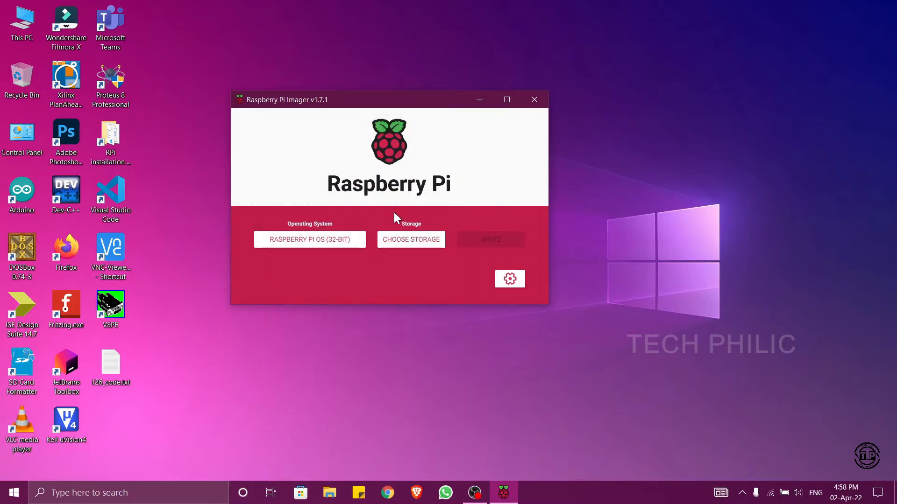
- Choose the 8.0 GB MXT-USB Storage Device mounted as G:\ as the storage to write to
click(400, 239)
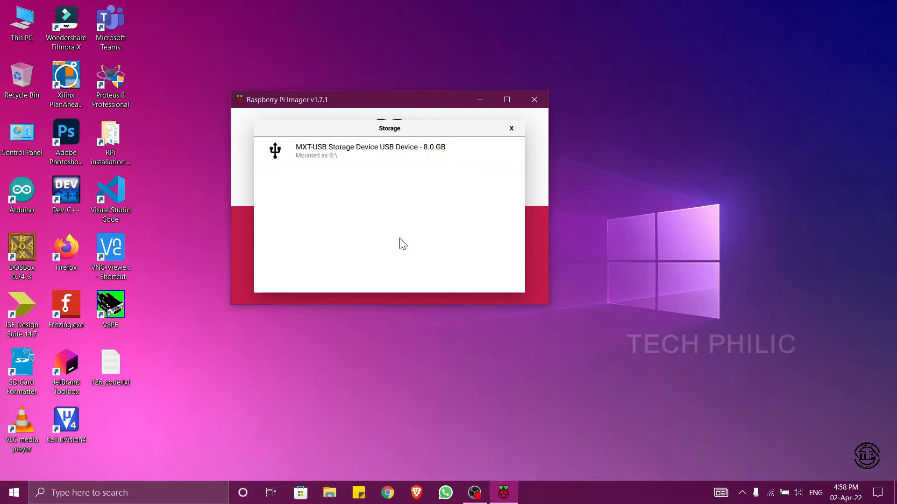
click(410, 159)
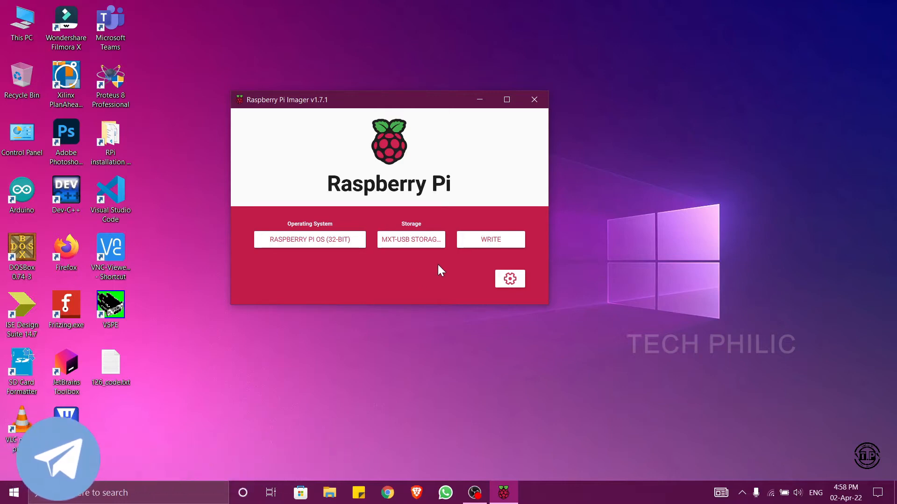
- In the advanced options, enable the hostname raspberrypi and turn on SSH with password authentication
click(505, 280)
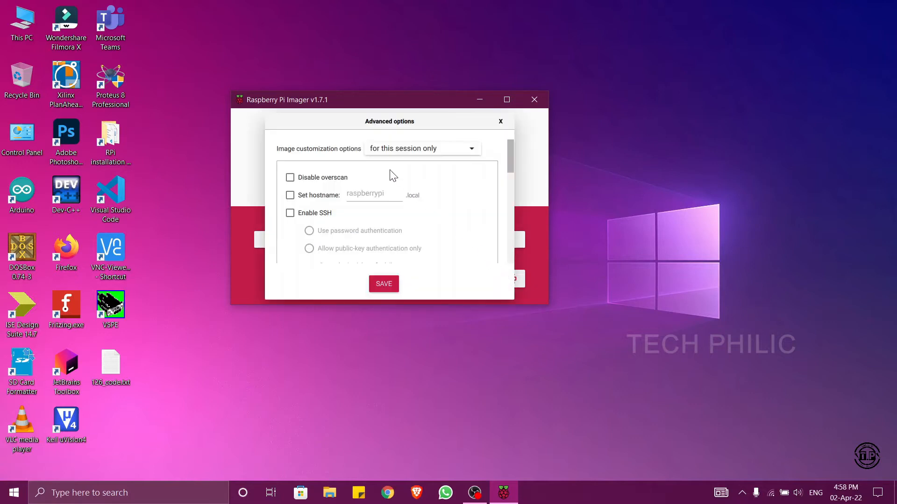
click(290, 196)
click(309, 217)
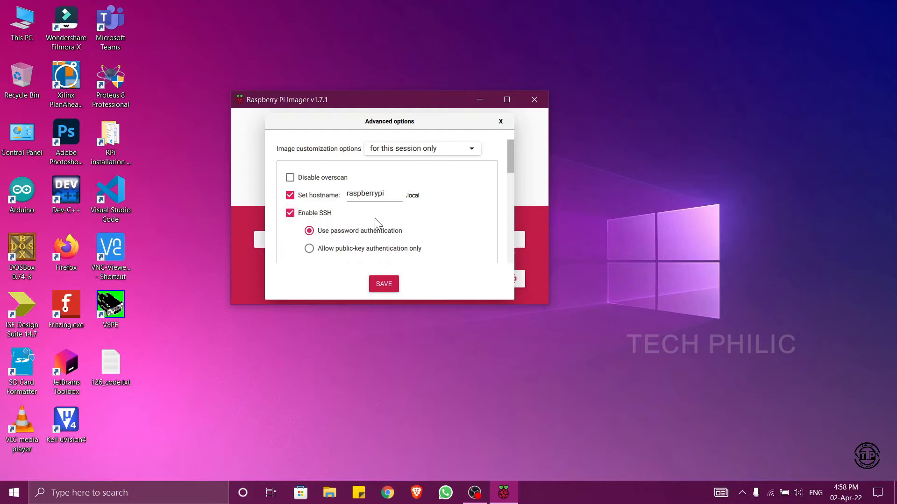
- Enter the account password for the username pi in the advanced options
scroll(377, 220, down, 1)
scroll(380, 225, down, 1)
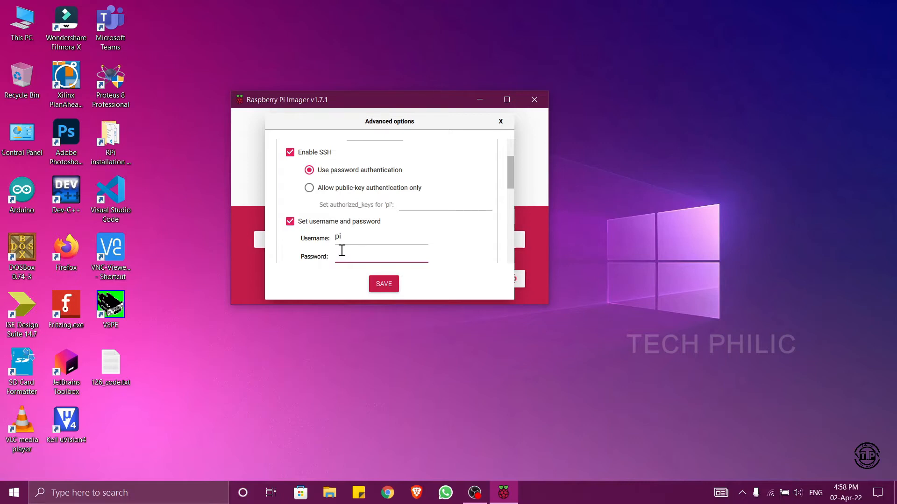
text(raspberry)
- Enable the wifi configuration with the prefilled network name and password, briefly revealing the password to check it
scroll(331, 216, down, 2)
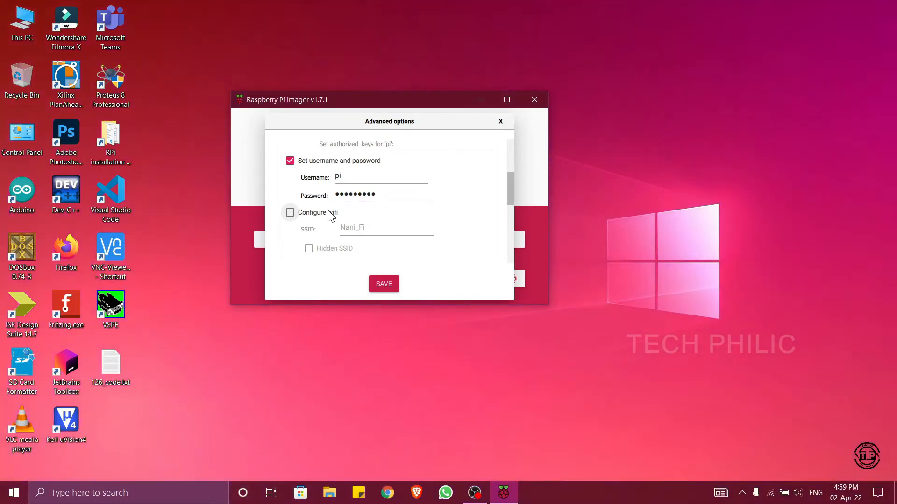
click(332, 216)
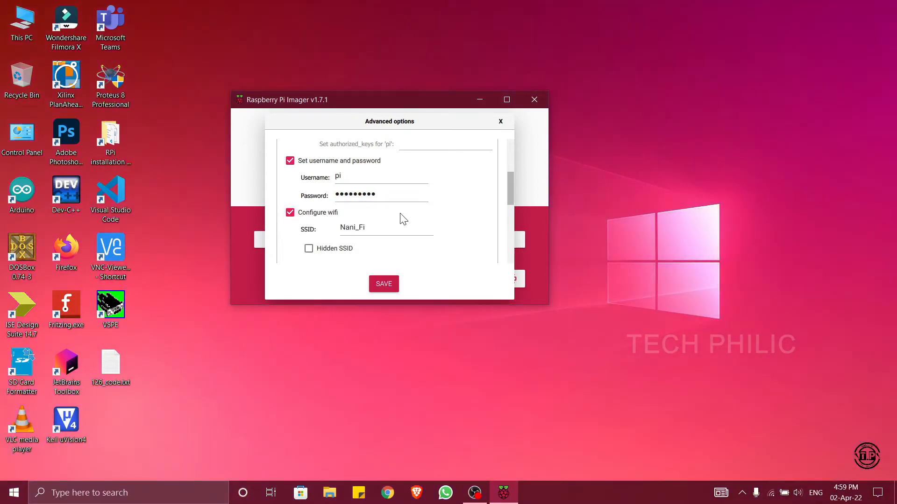
scroll(405, 216, down, 3)
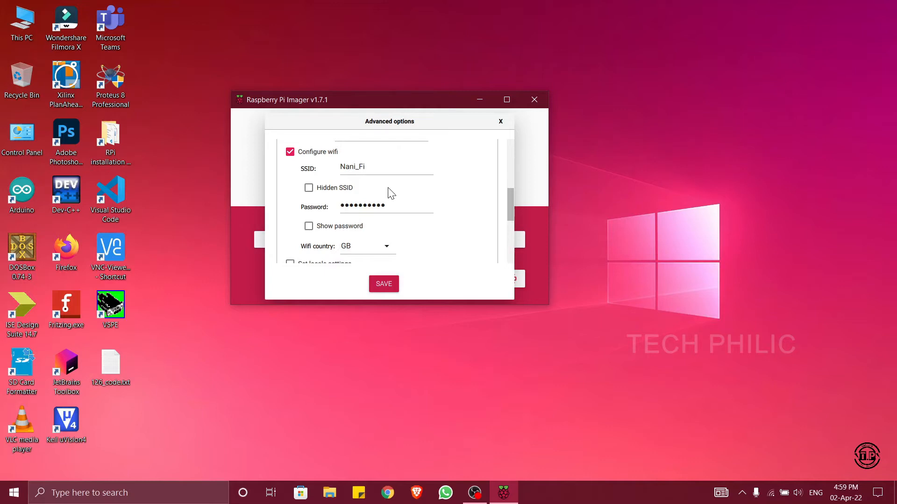
click(398, 201)
click(376, 173)
click(378, 206)
scroll(383, 219, down, 2)
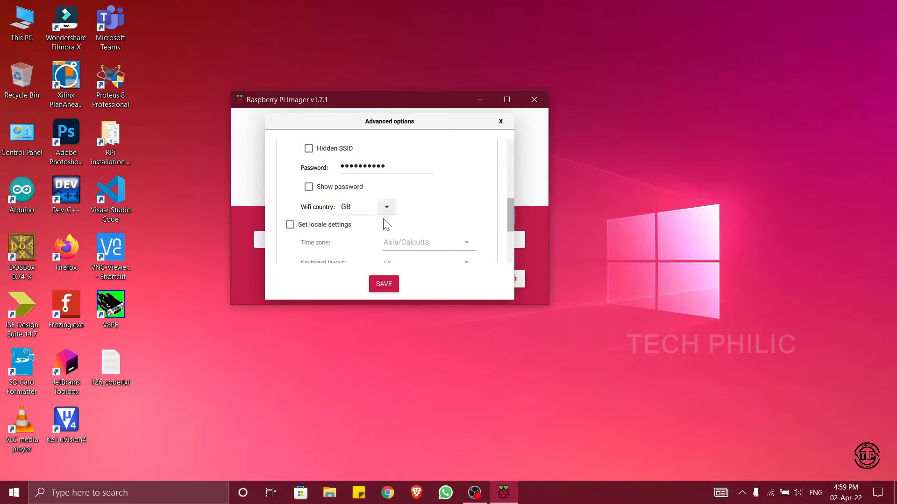
click(318, 168)
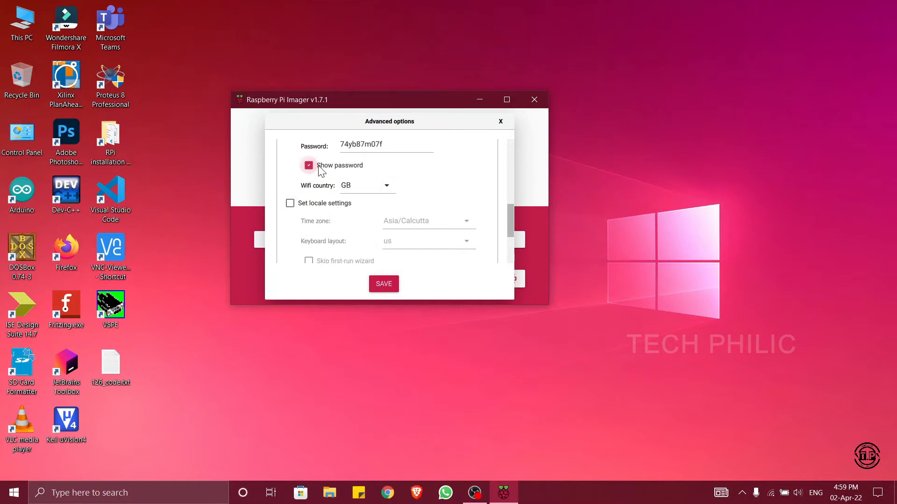
click(318, 167)
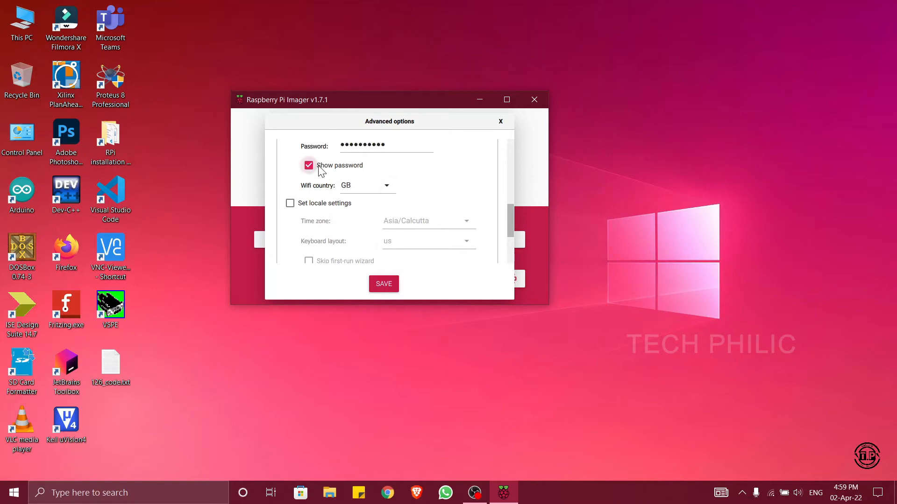
- Set the wifi country to IN
click(366, 185)
key(BackSpace)
key(BackSpace)
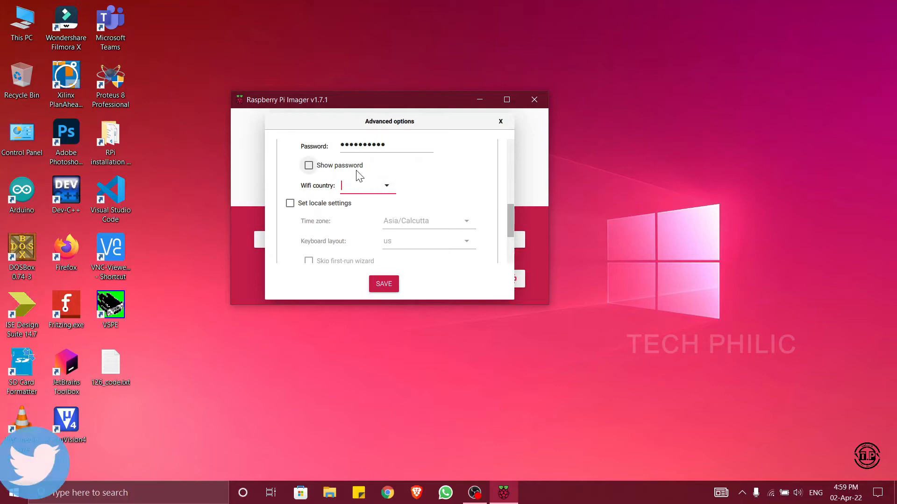
text(IN)
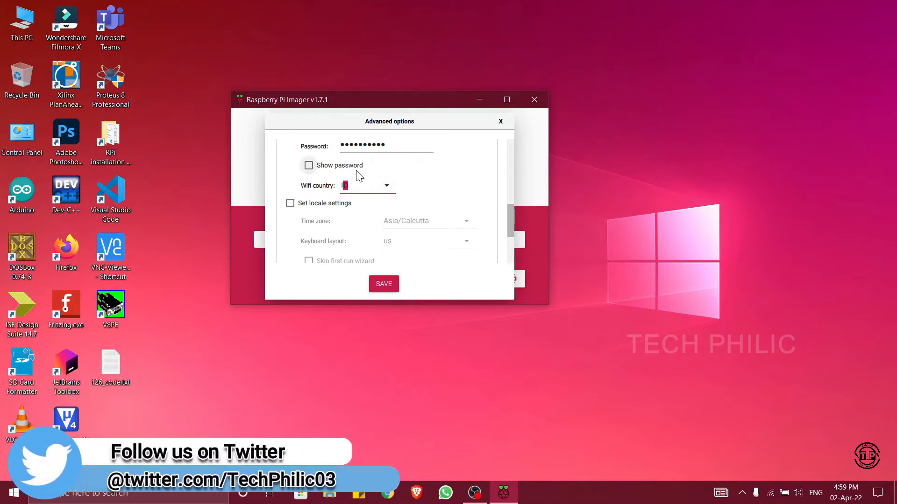
- Enable the locale settings with the first-run wizard skipped, and save the advanced options
click(288, 204)
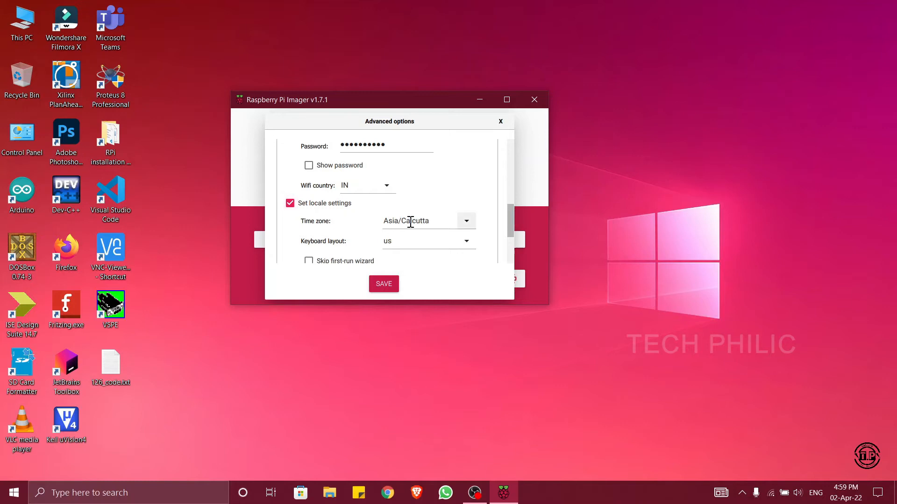
scroll(321, 256, down, 2)
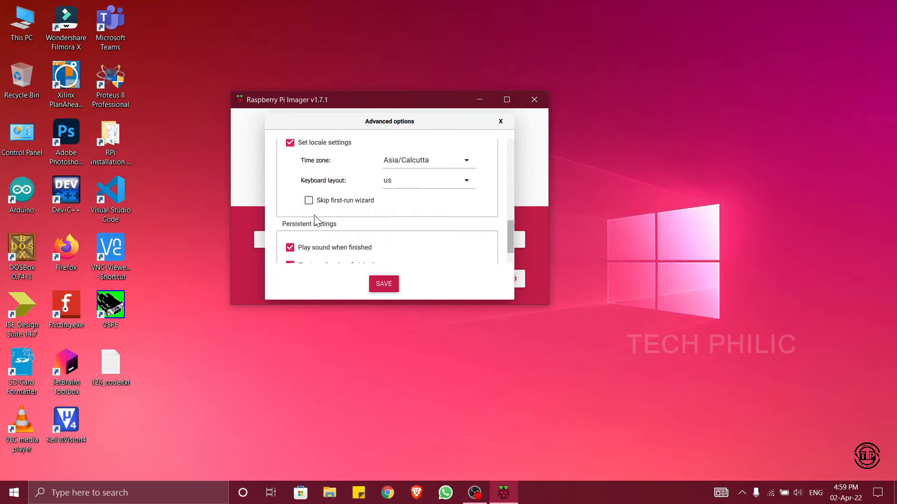
click(308, 201)
scroll(369, 252, down, 2)
click(379, 282)
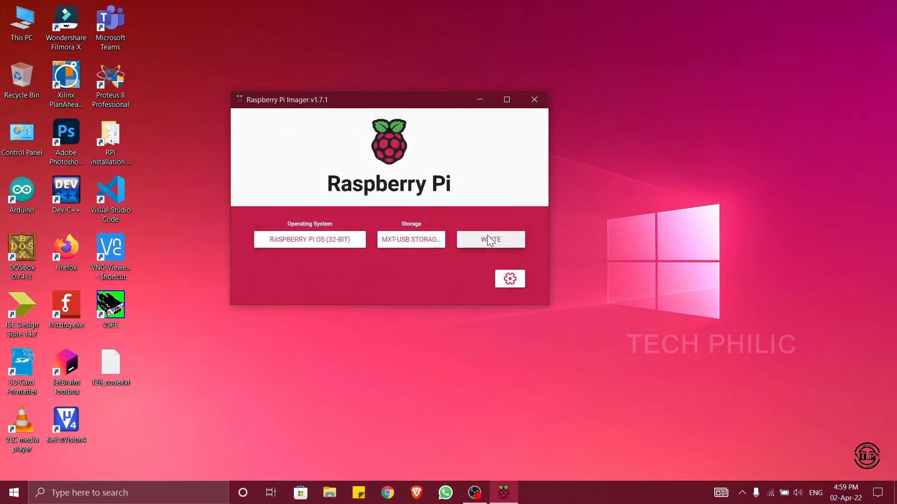
- Write Raspberry Pi OS (32-bit) to the MXT-USB Storage Device, accepting the erasure of its existing data
click(489, 240)
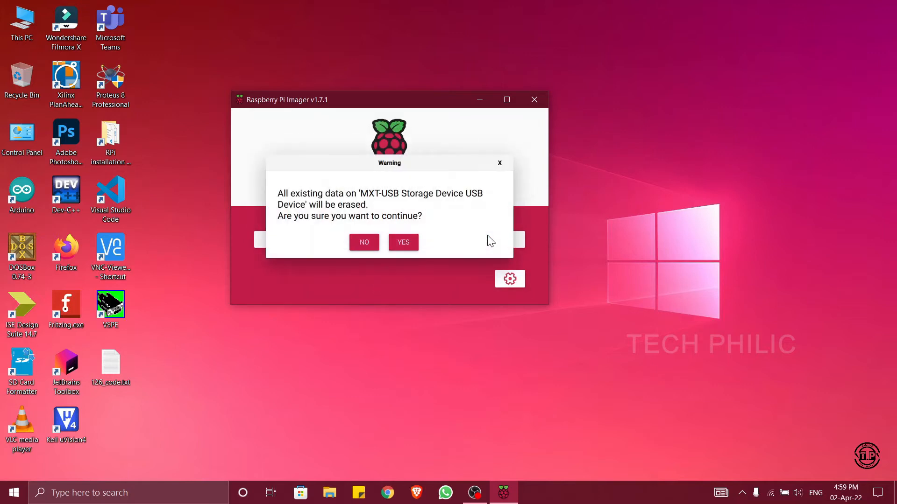
click(400, 242)
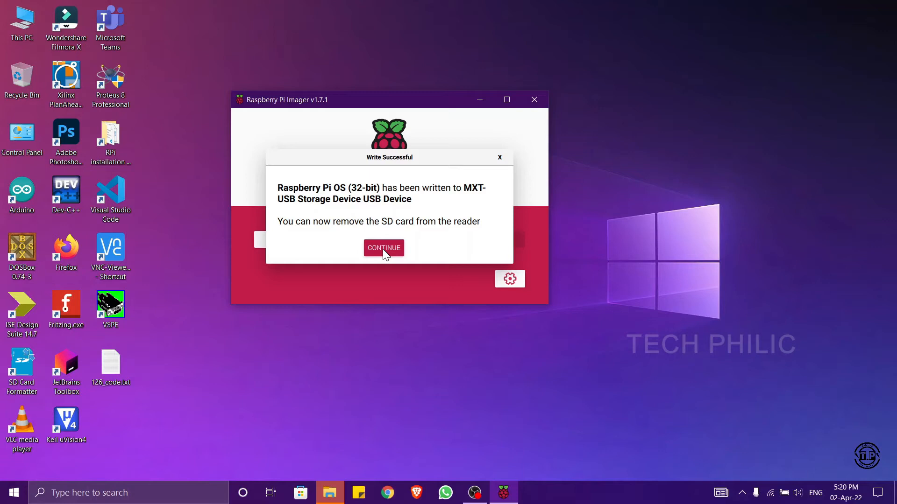
click(382, 249)
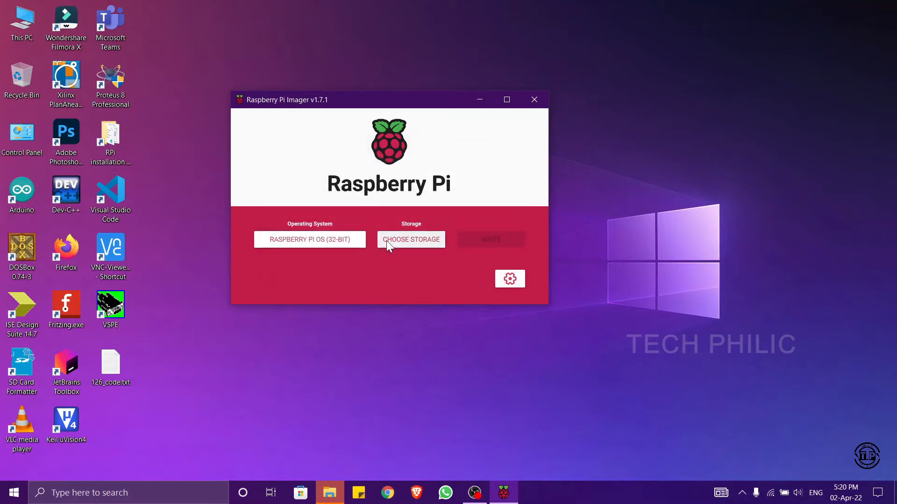
- Close Raspberry Pi Imager and decline the Windows request to format the disk in drive I:
click(537, 95)
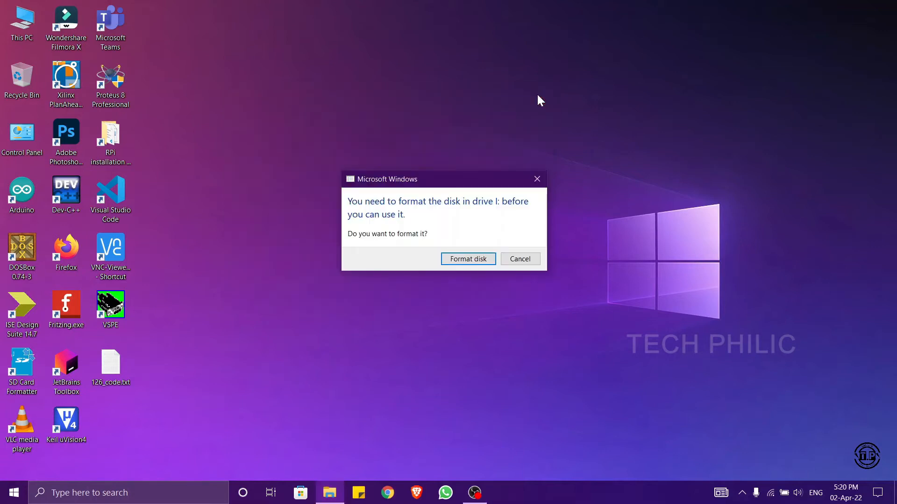
click(519, 258)
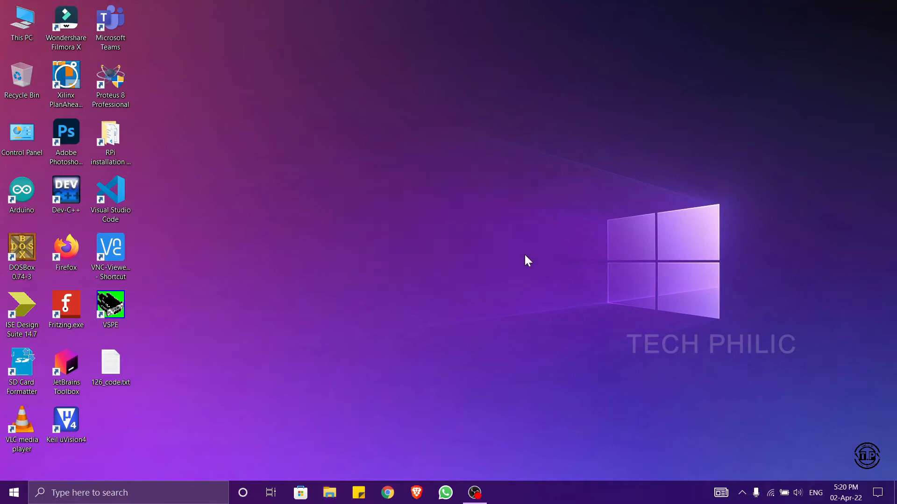
right_click(417, 200)
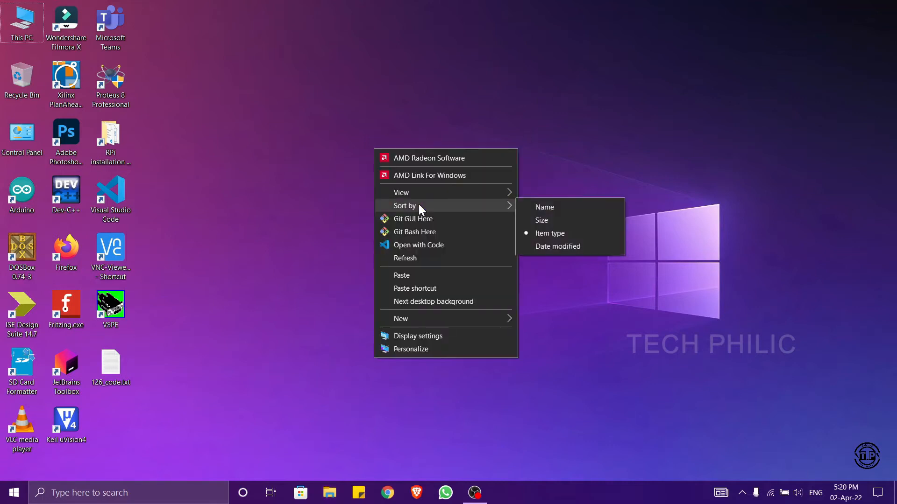
click(425, 253)
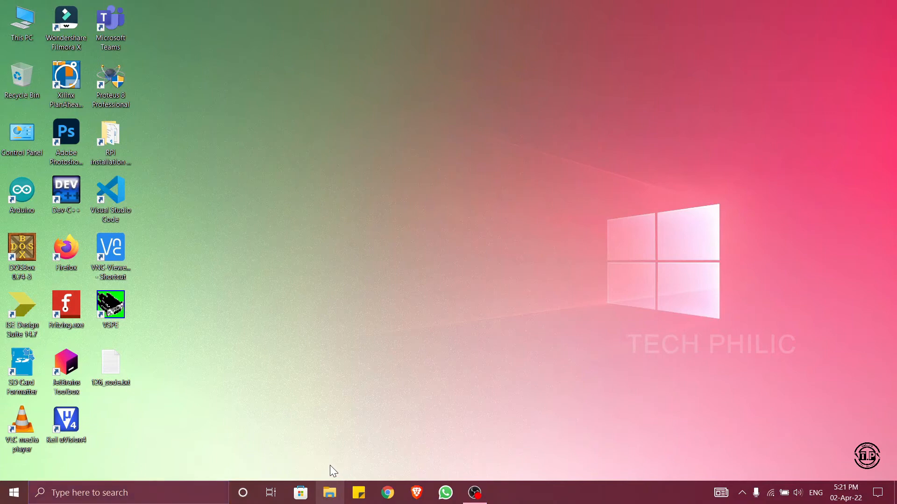
- Check the list of drives and the contents of Drive 3 (F:) in File Explorer, and close it
click(330, 491)
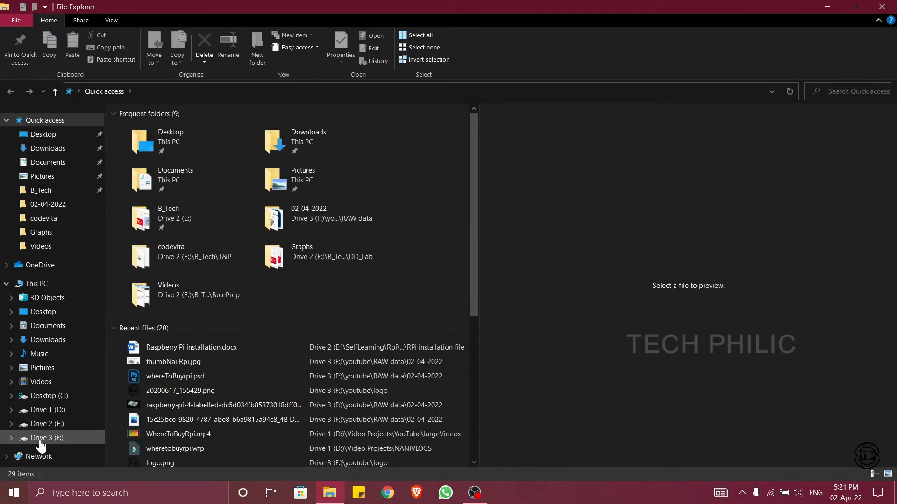
click(41, 439)
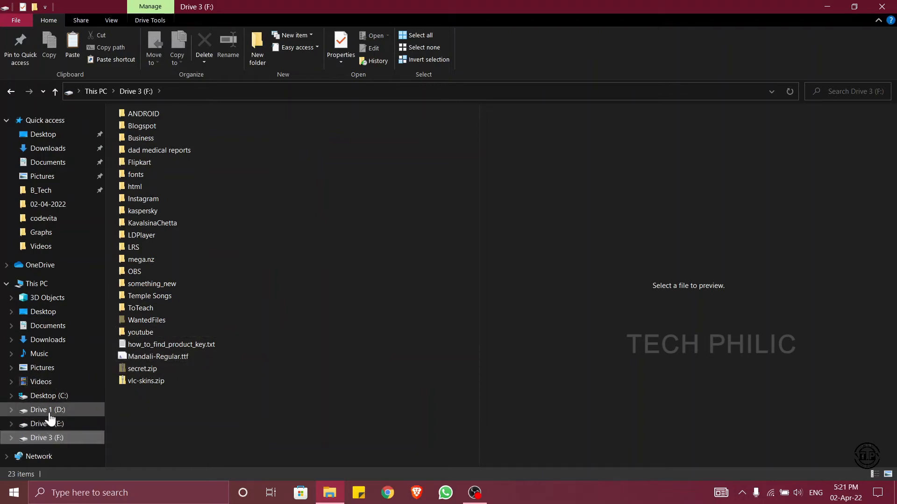
click(881, 7)
right_click(335, 89)
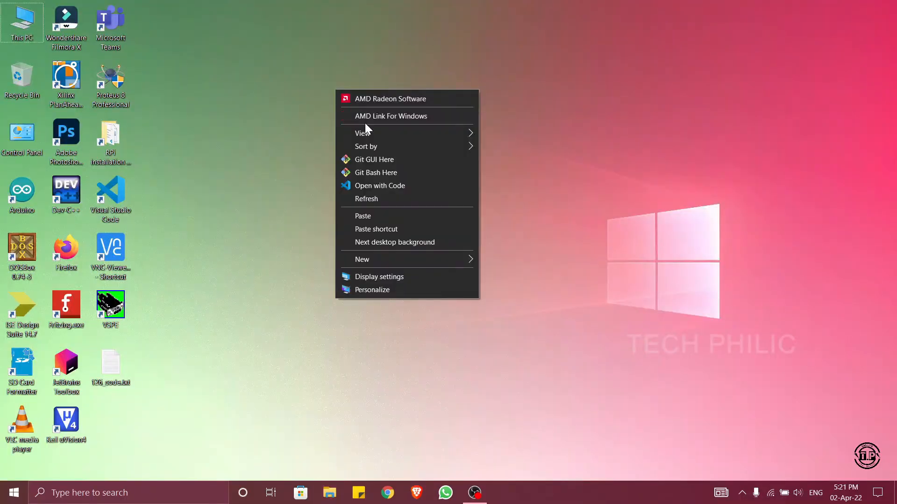
click(386, 200)
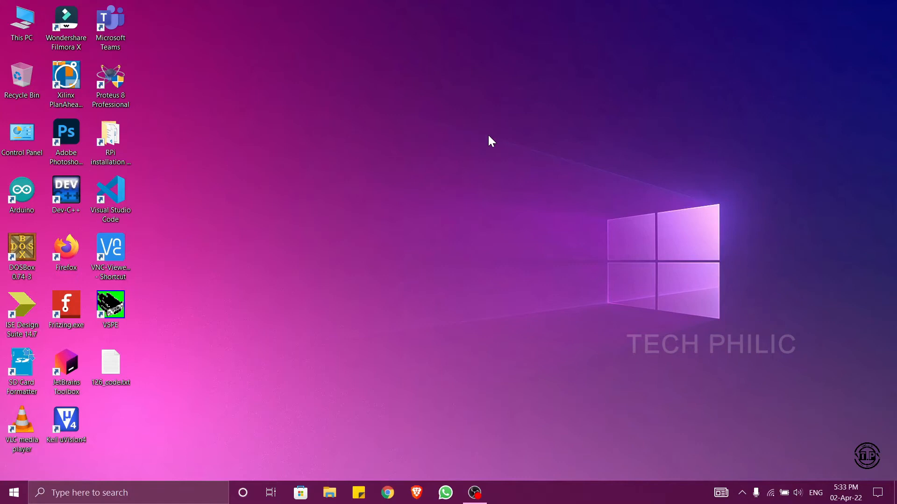
right_click(338, 185)
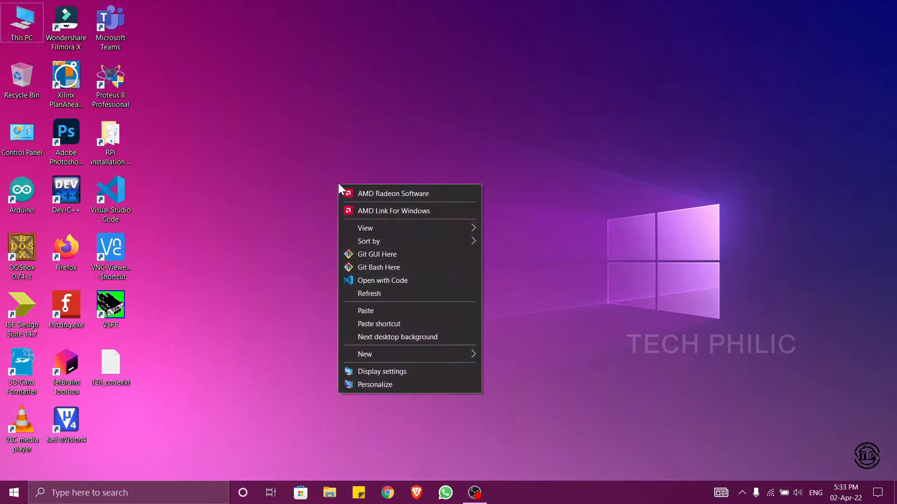
click(337, 172)
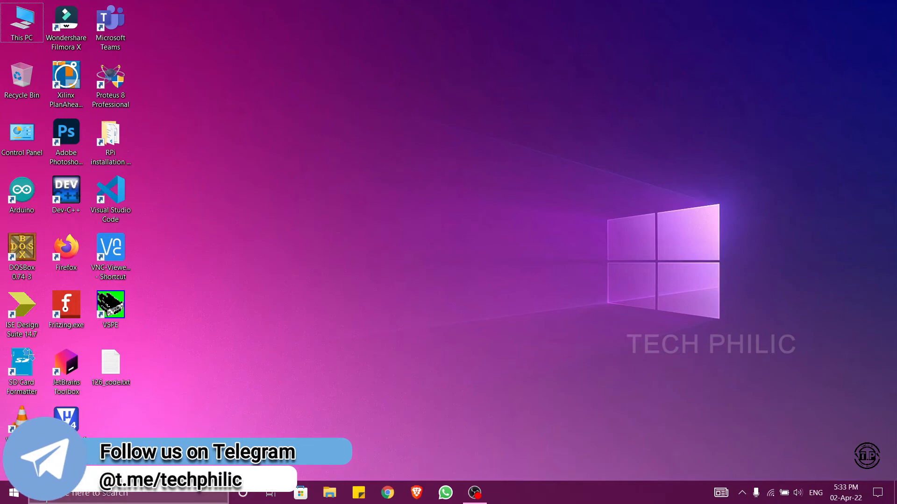
- Search Windows for "POWER", launch Windows PowerShell and enlarge its text
click(78, 494)
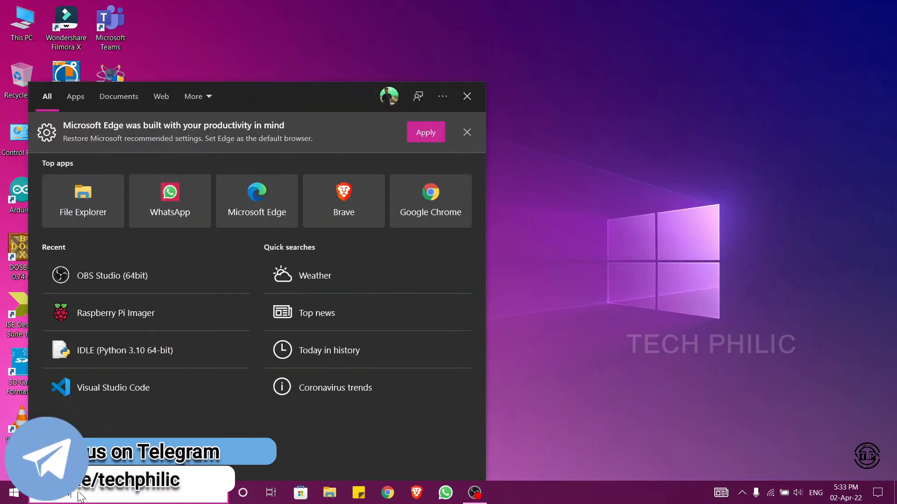
text(POWER)
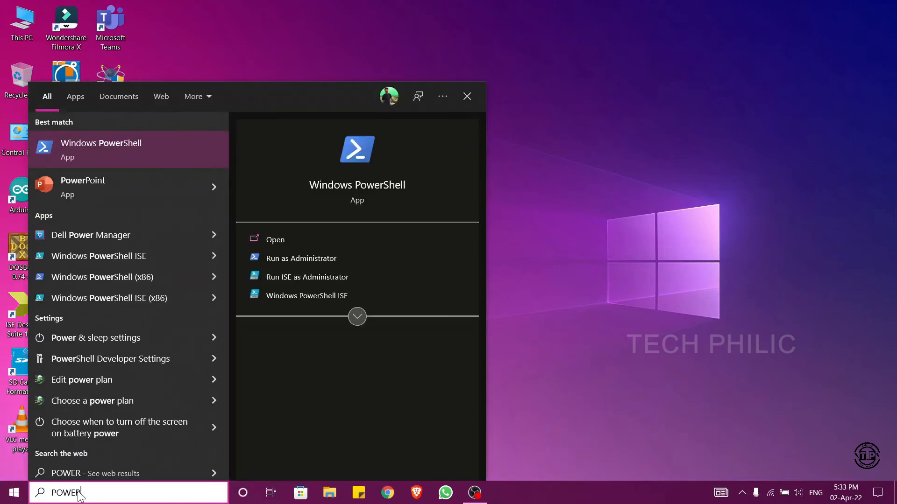
key(Escape)
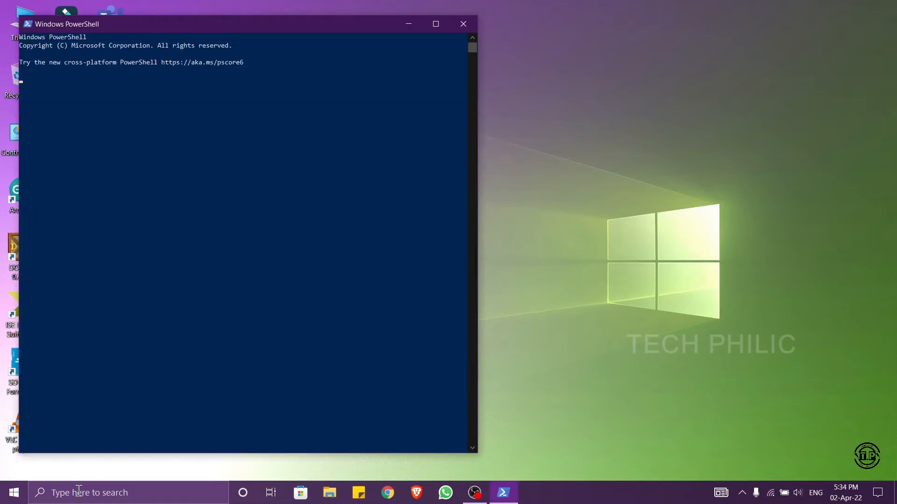
ctrl+scroll(150, 312, up, 5)
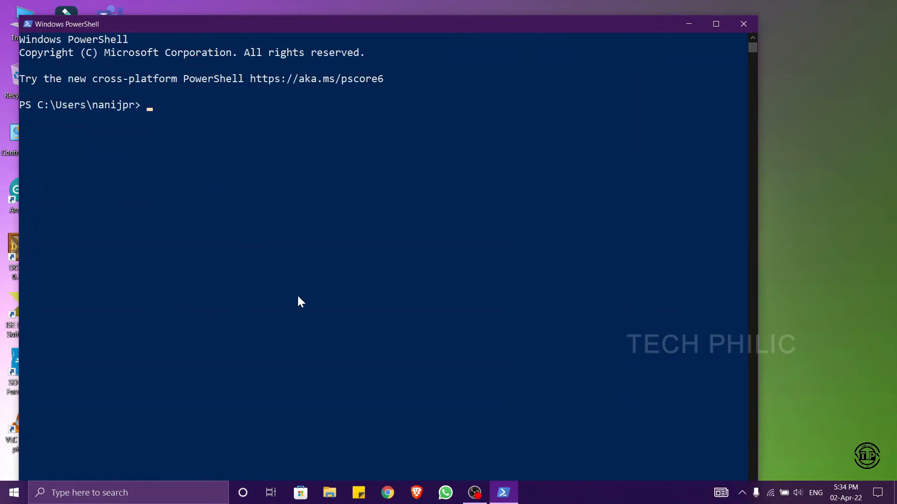
ctrl+scroll(298, 297, up, 1)
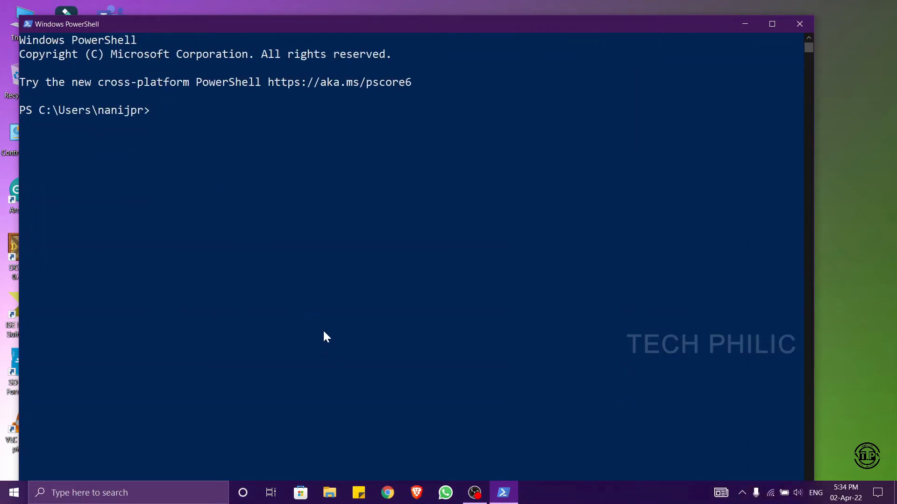
- Start an SSH connection to the Raspberry Pi with the command "ssh pi@raspberrypi"
text(SSS)
key(BackSpace)
text(H)
key(BackSpace)
key(BackSpace)
key(BackSpace)
text(ssh pi@)
text(raspberrpu)
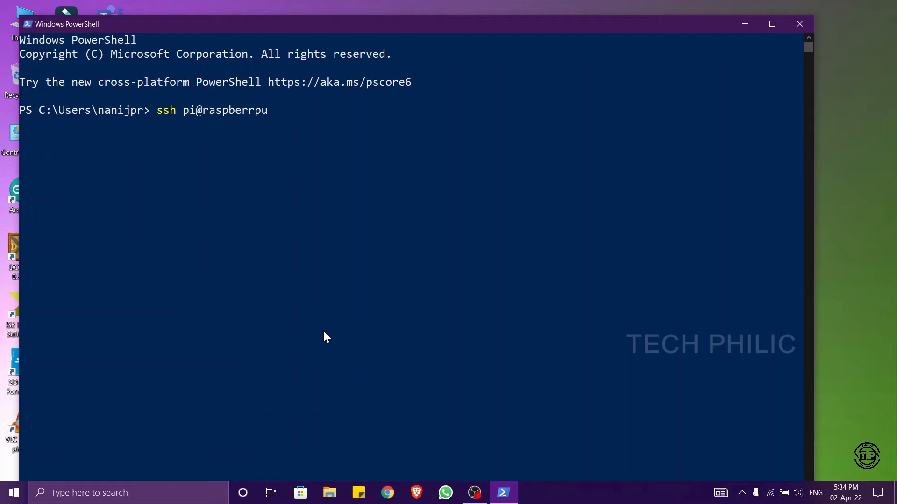
key(BackSpace)
key(BackSpace)
key(BackSpace)
text(typi)
key(BackSpace)
key(BackSpace)
key(BackSpace)
key(BackSpace)
text(rypi)
key(Return)
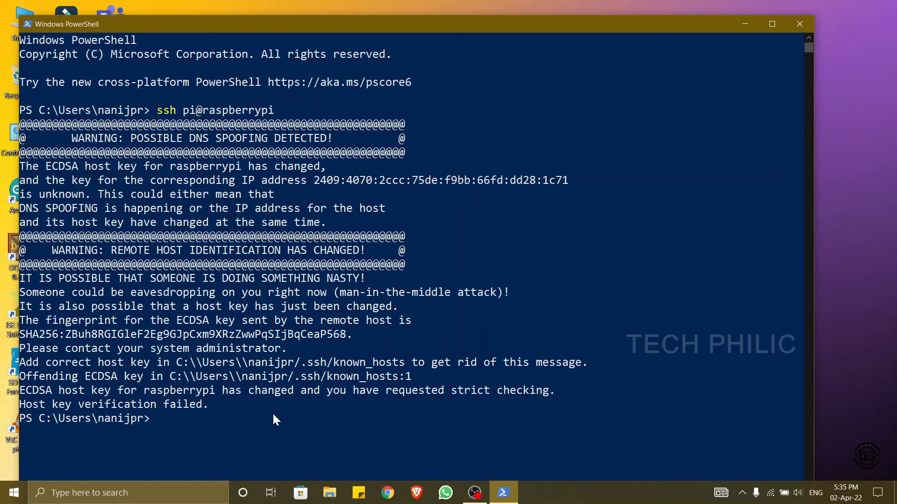
- Switch to File Explorer and open the .ssh folder inside the user's profile folder under Users on drive C:
click(333, 490)
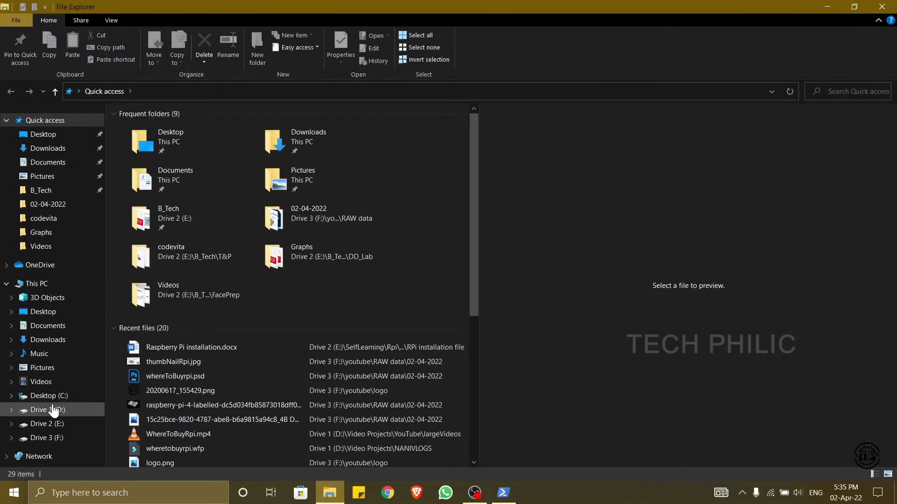
click(50, 396)
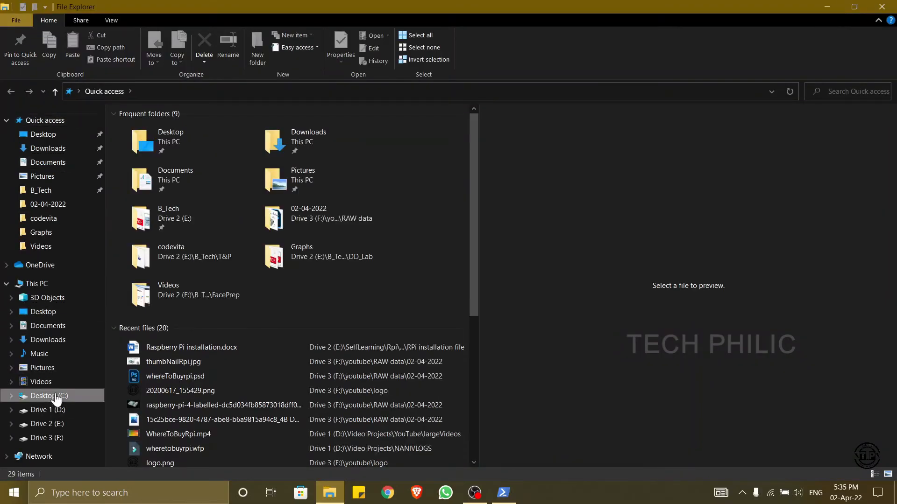
scroll(159, 431, down, 1)
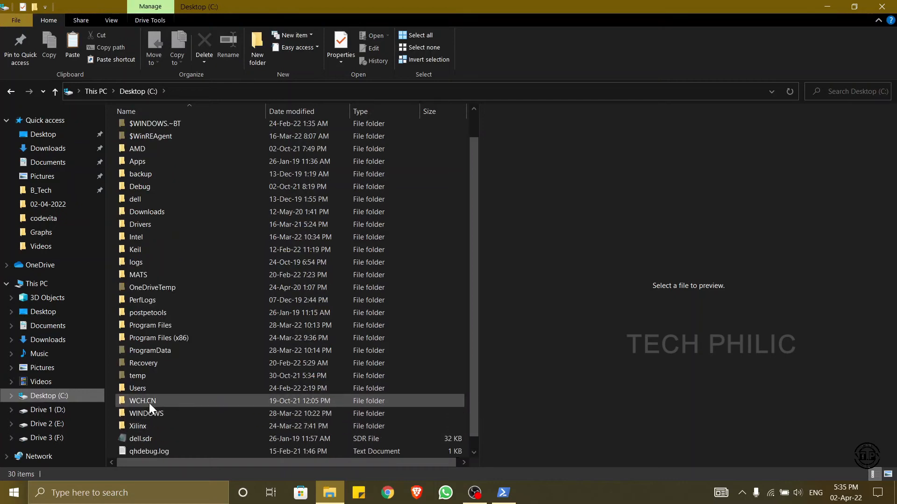
double_click(143, 390)
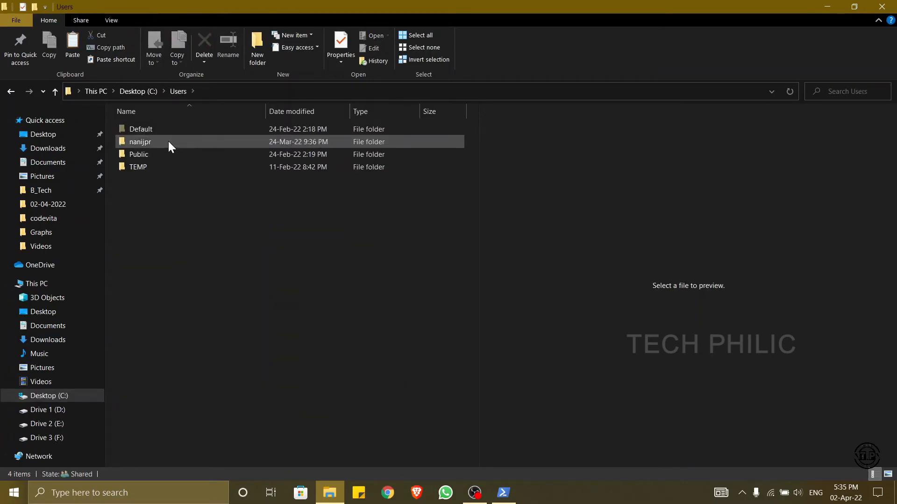
double_click(168, 143)
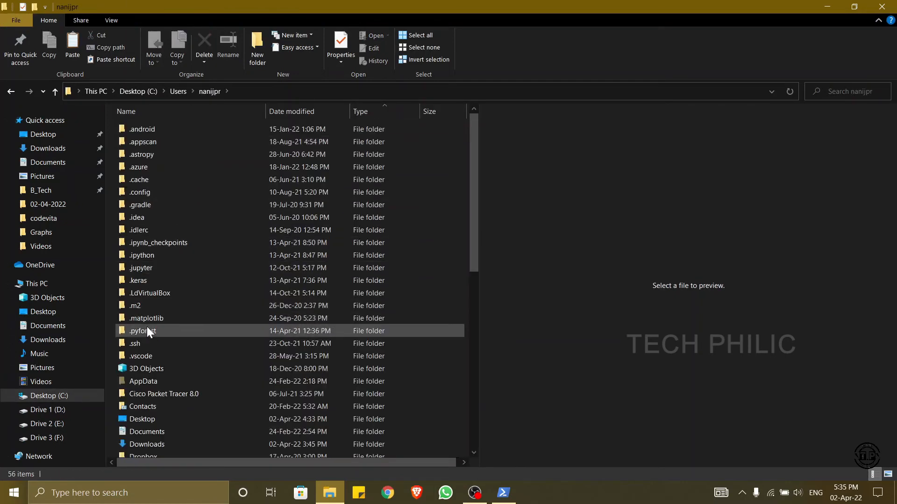
double_click(146, 344)
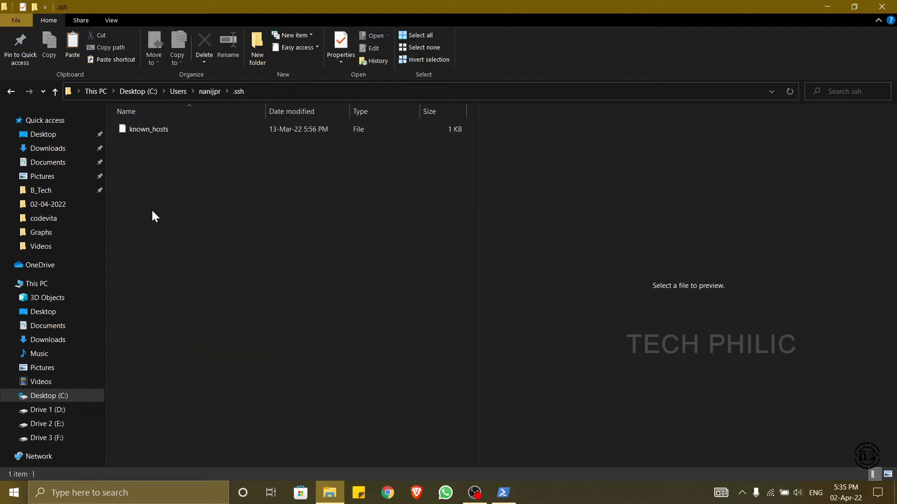
- Open the known_hosts file with Notepad
click(163, 133)
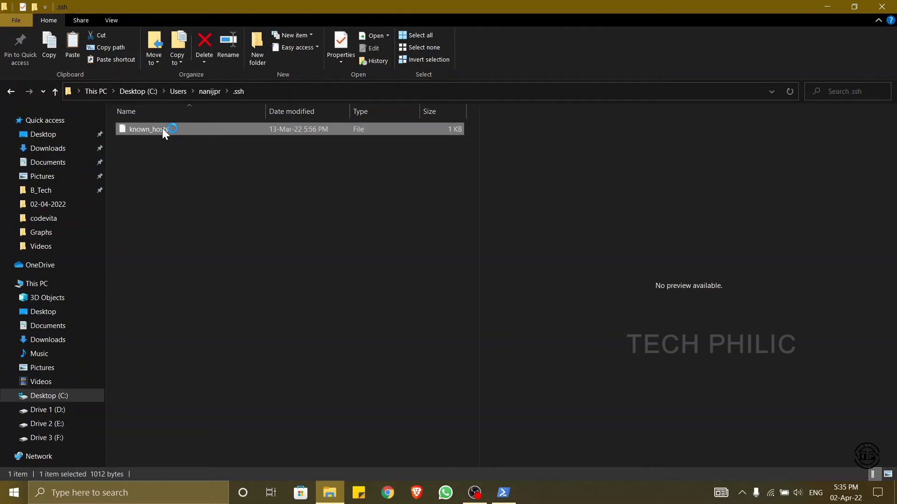
right_click(162, 128)
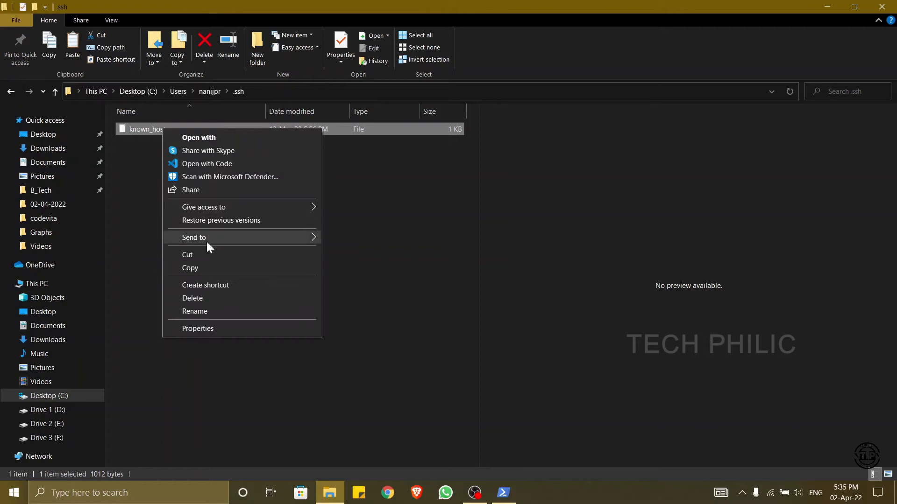
click(150, 190)
double_click(140, 133)
right_click(139, 133)
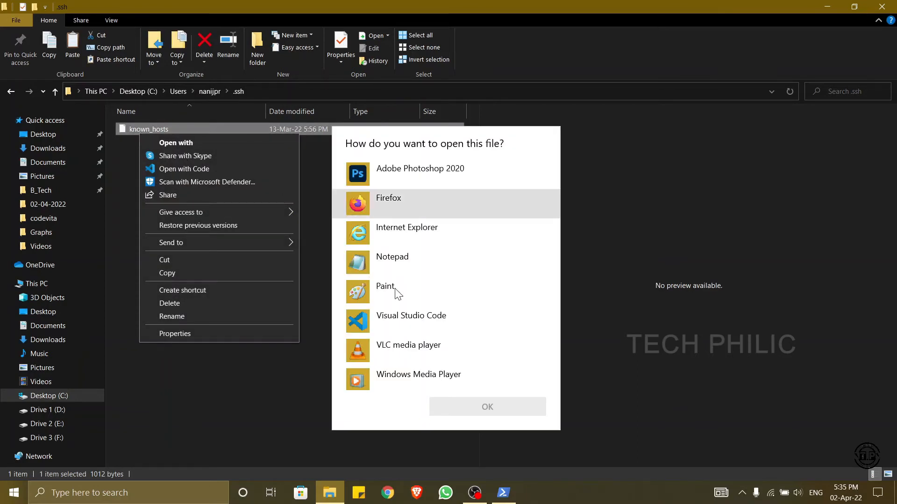
click(379, 263)
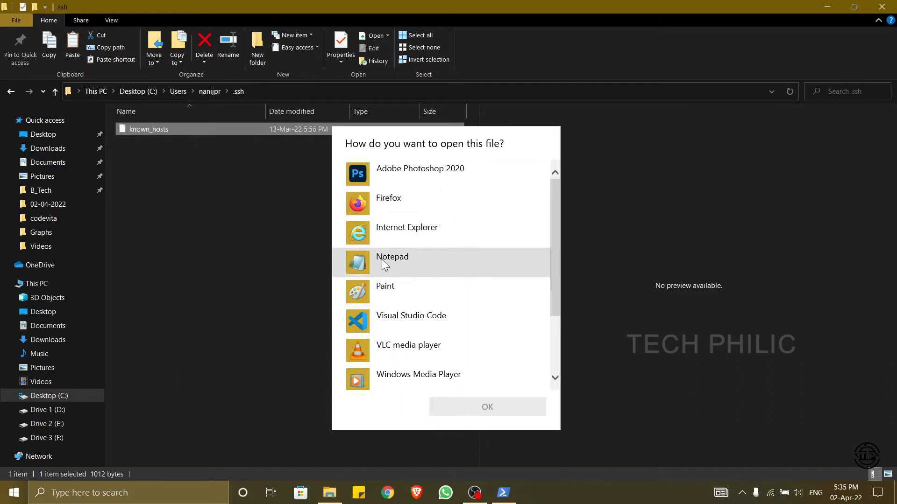
click(379, 263)
click(466, 409)
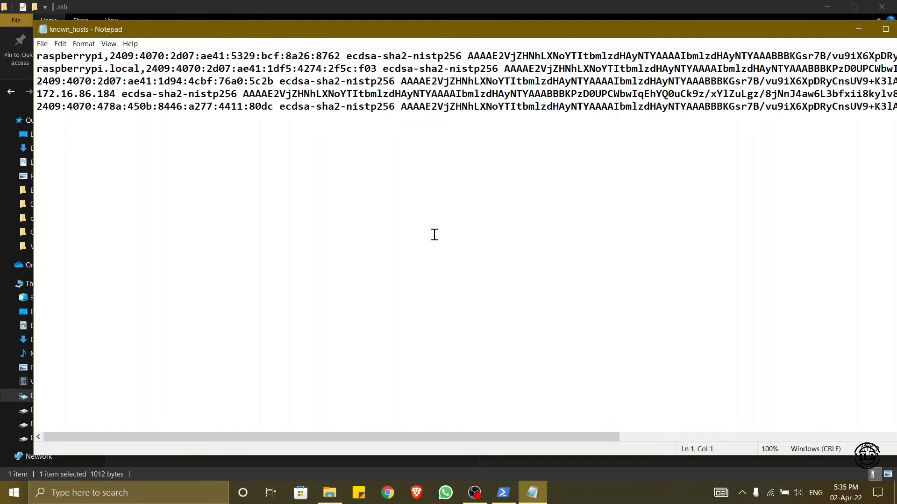
- Delete all the contents of known_hosts, save the file and put its window away
key(ctrl+a)
key(Delete)
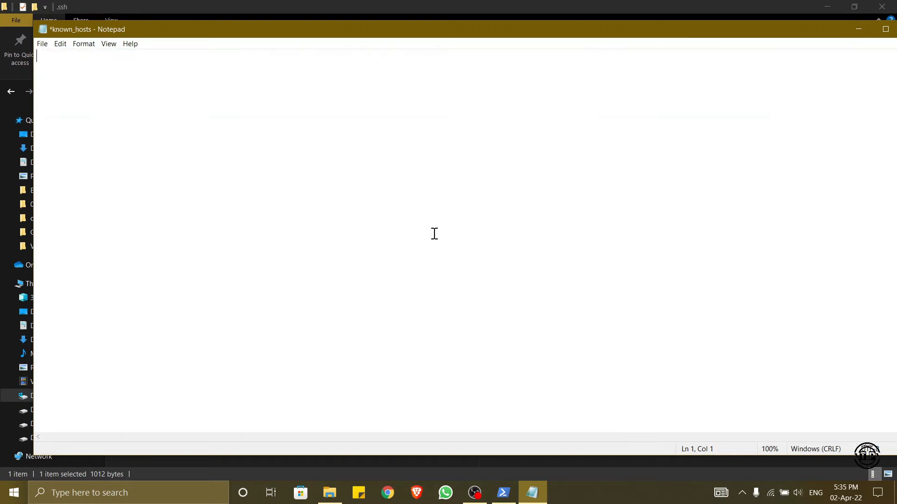
click(43, 44)
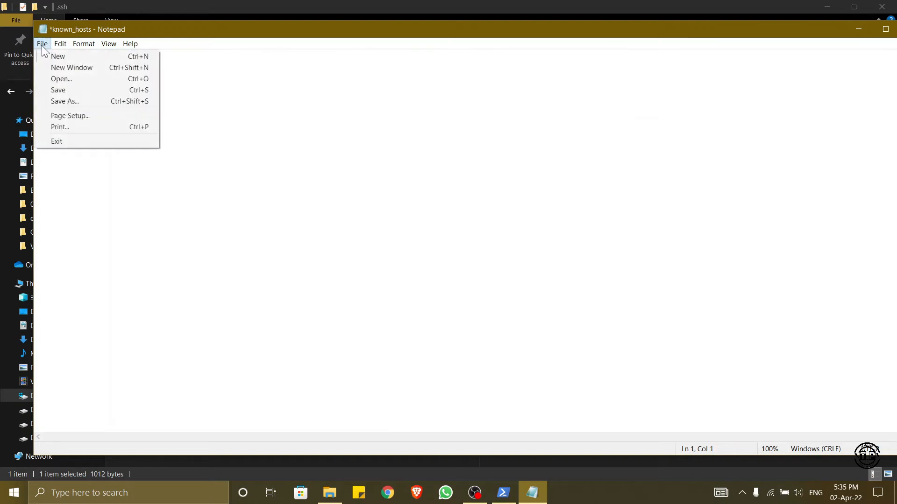
click(62, 92)
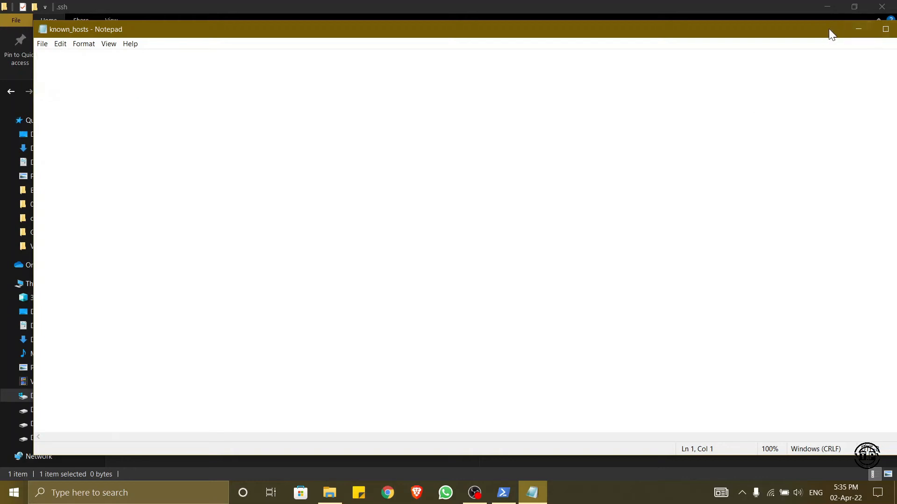
drag(828, 29, 767, 27)
click(858, 29)
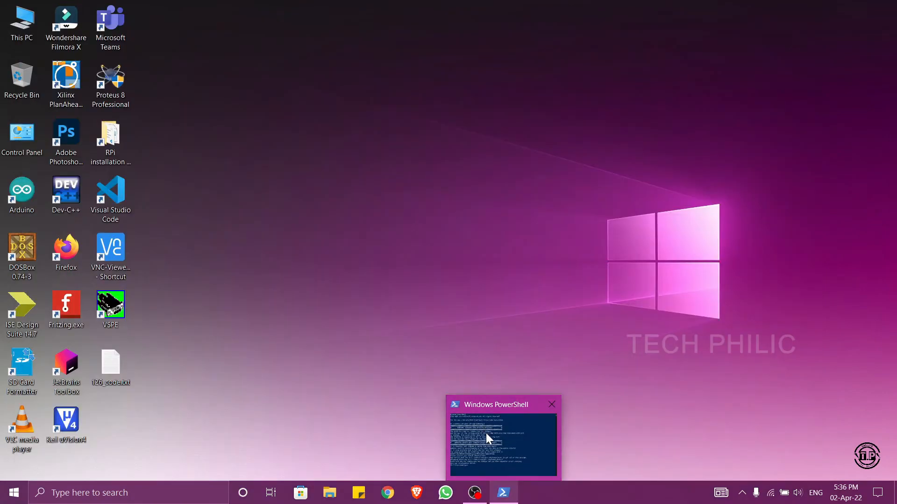
- Return to PowerShell, rerun "ssh pi@raspberrypi" and answer "yes" to continue connecting to the host
click(486, 433)
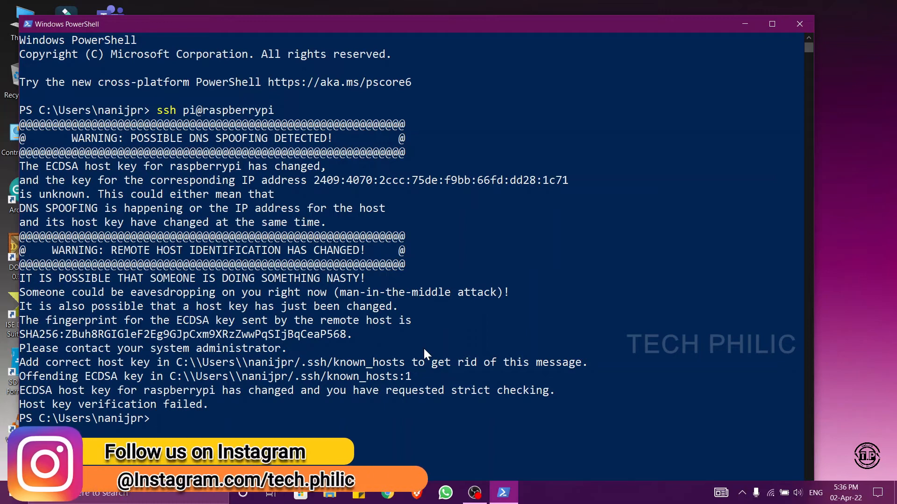
key(Up)
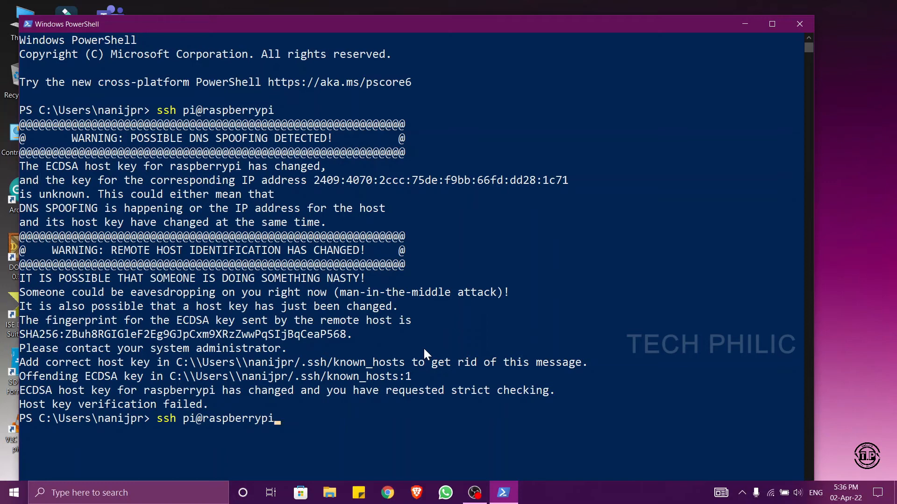
key(Return)
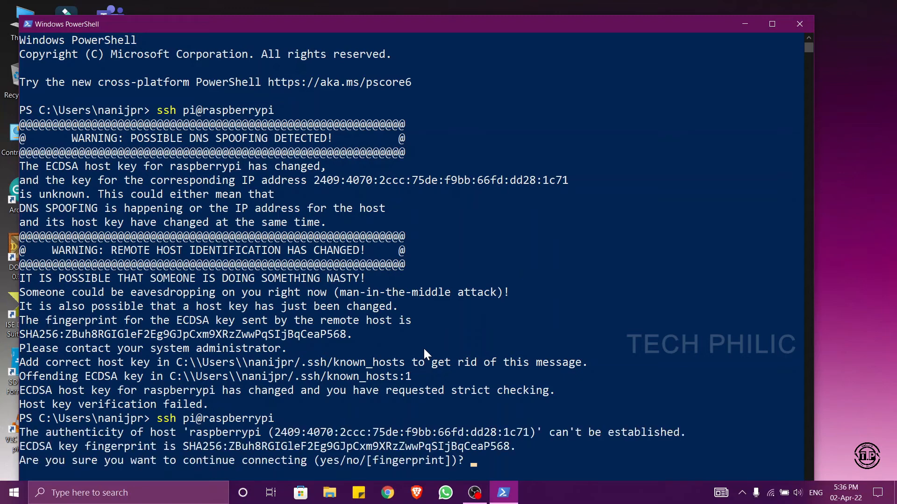
text(yes)
key(Return)
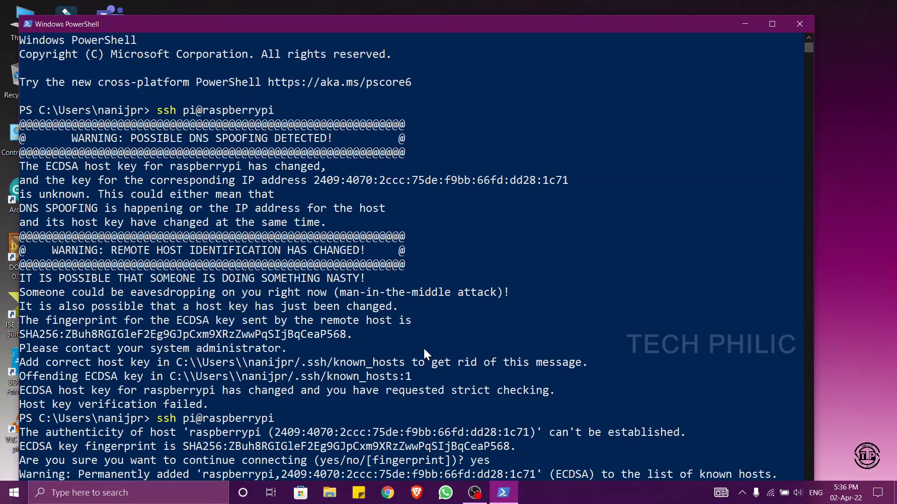
- Enter the pi account's password to log in to the Raspberry Pi
scroll(373, 341, down, 2)
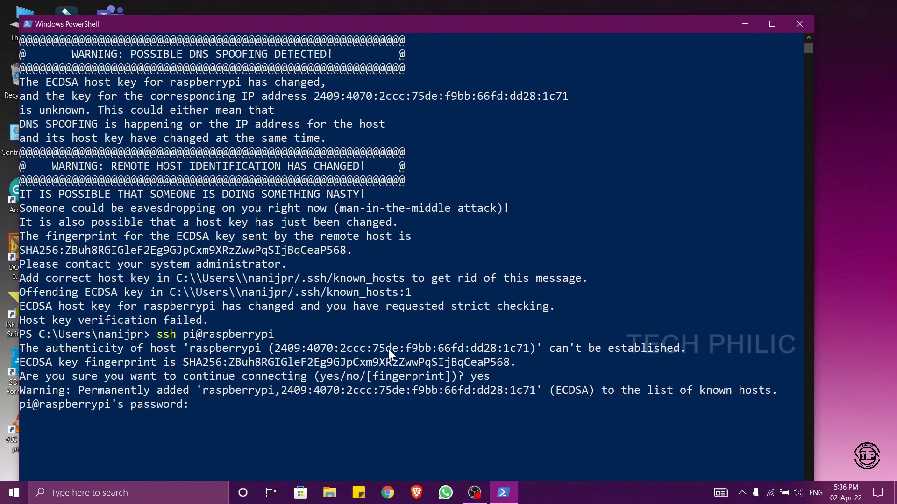
click(395, 418)
key(Escape)
key(Return)
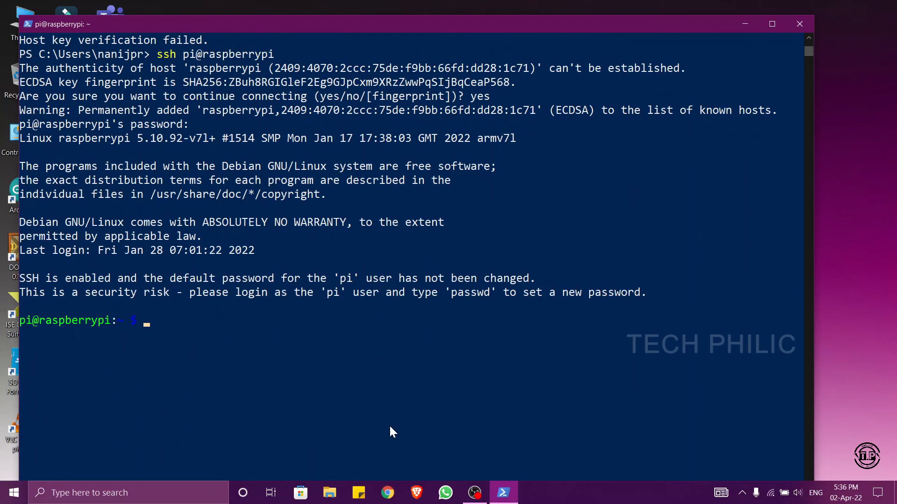
- Clear the terminal and launch the configuration tool with "sudo raspi-config"
text(clear)
key(Return)
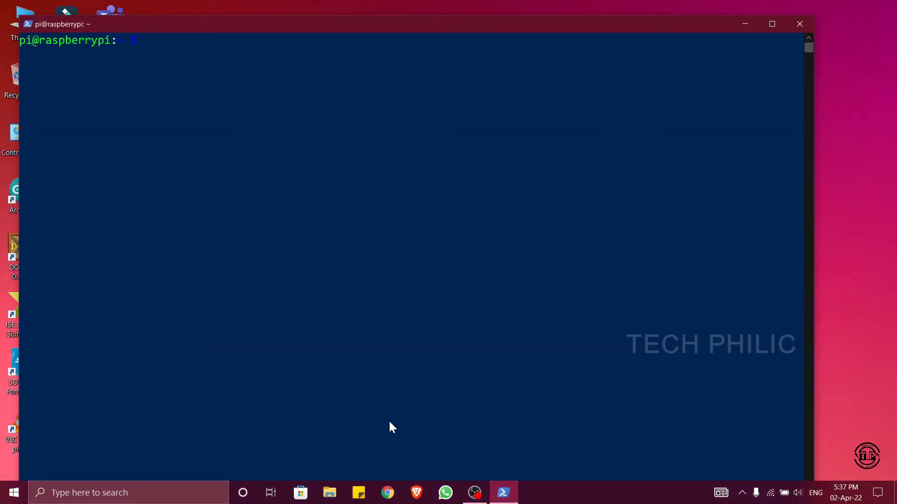
text(sudo raspi-config)
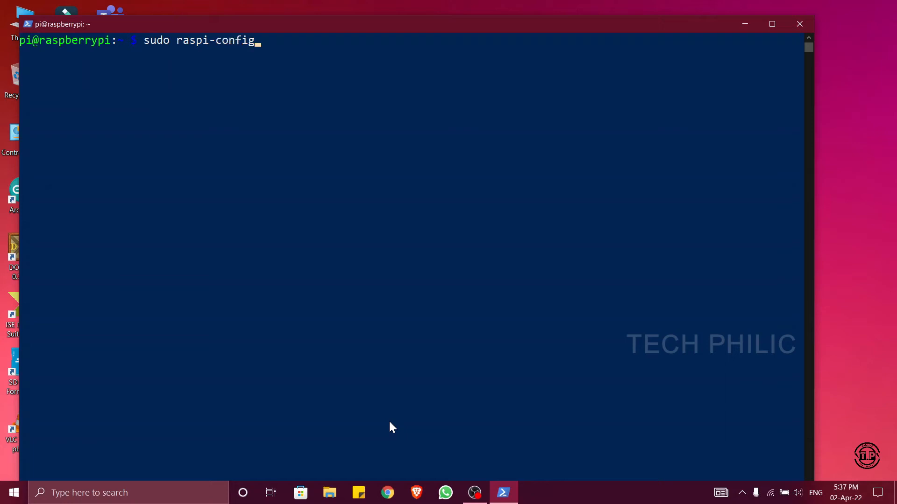
key(Return)
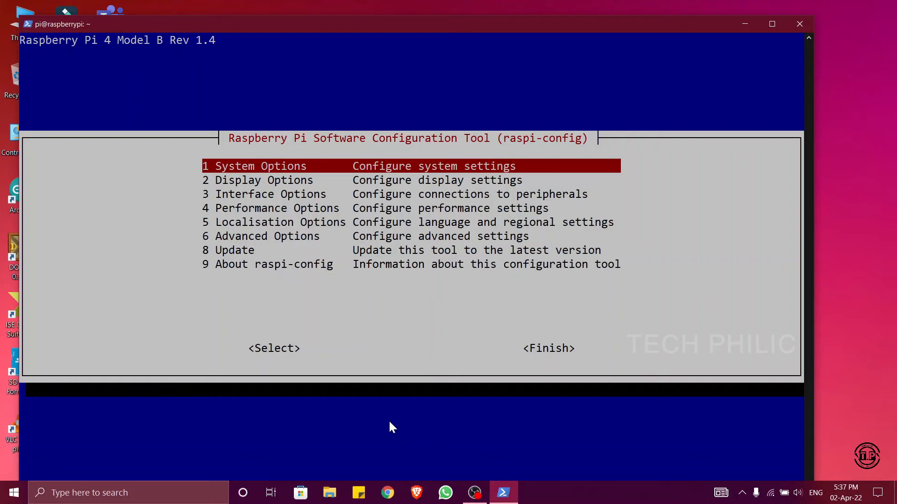
- Enable the VNC Server through the Interface Options and acknowledge the confirmation
key(Down)
key(Down)
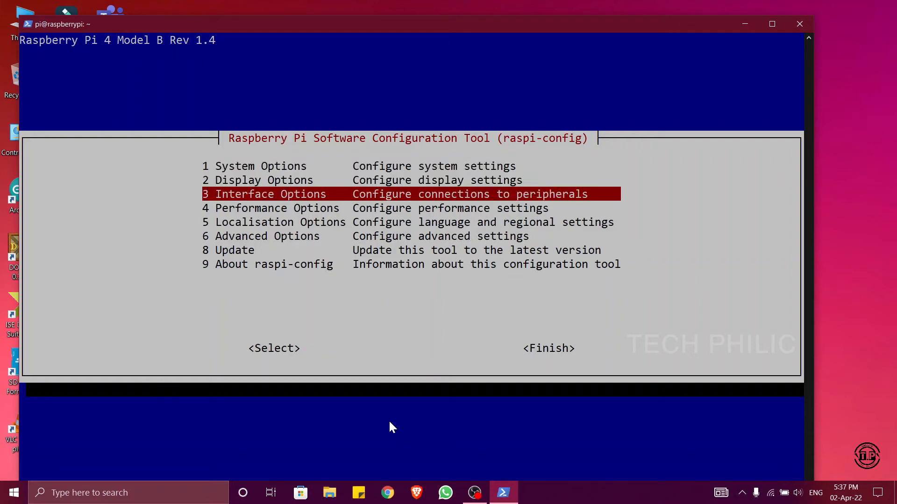
key(Return)
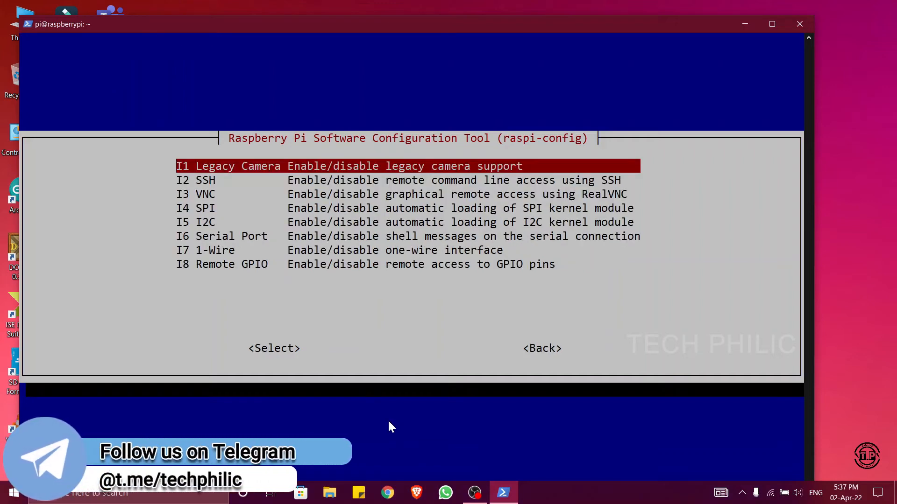
key(Down)
key(Down)
key(Return)
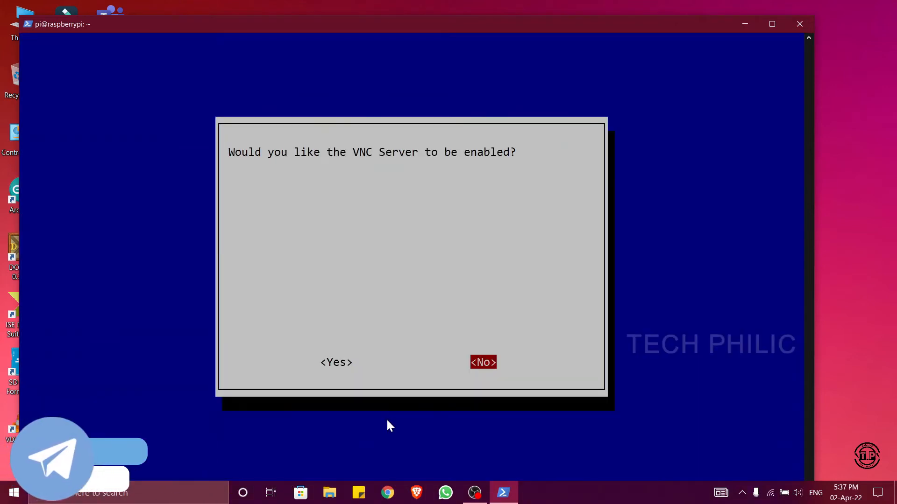
key(Left)
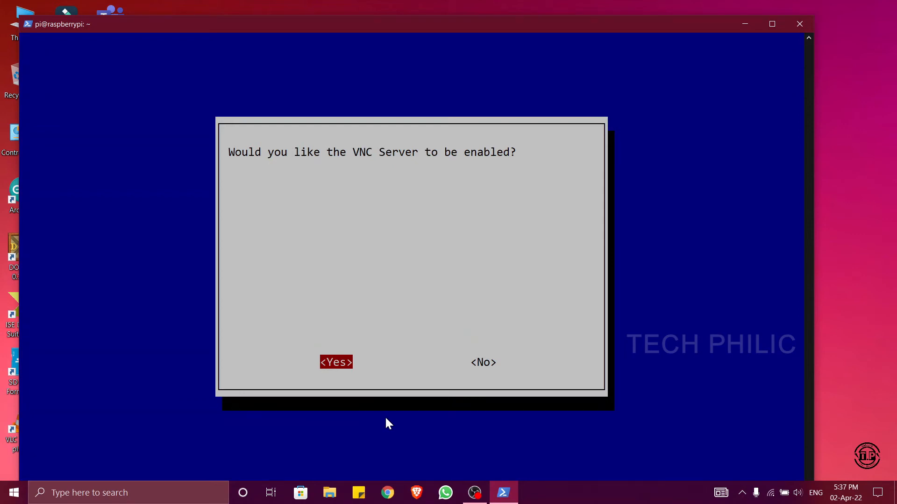
key(Return)
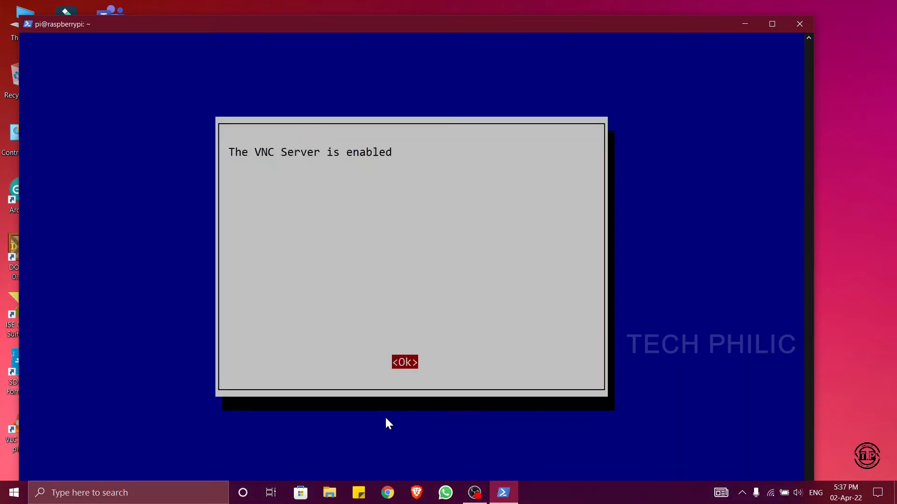
key(Return)
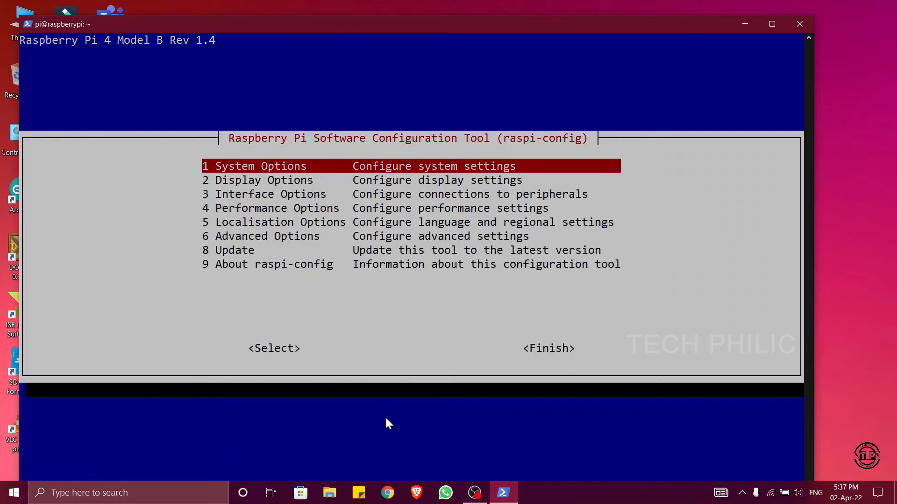
- Enable 4Kp60 HDMI resolution on HDMI0 through the Composite setting of the Display Options
key(Down)
key(Return)
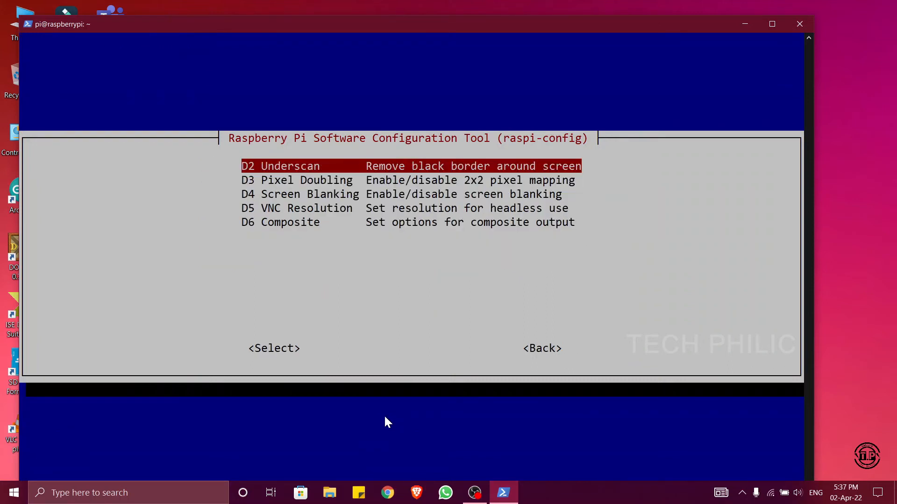
key(Down)
key(Down)
key(Down)
key(Down)
key(Return)
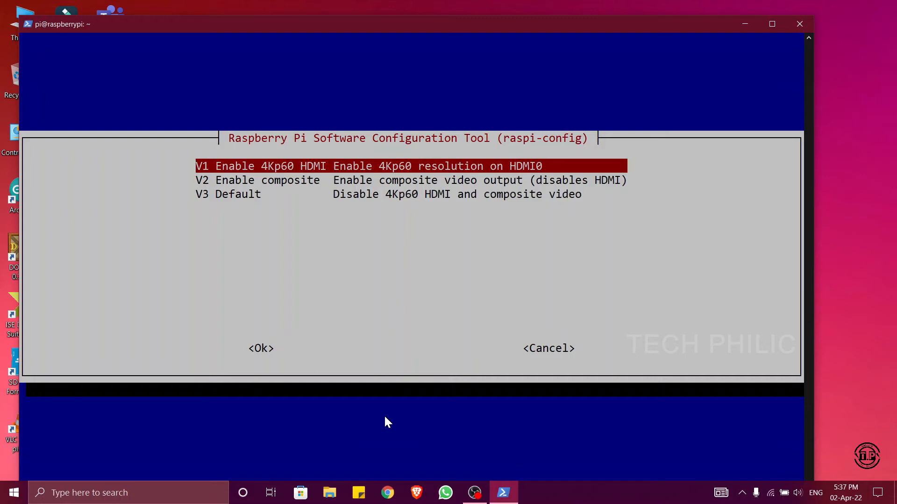
key(Return)
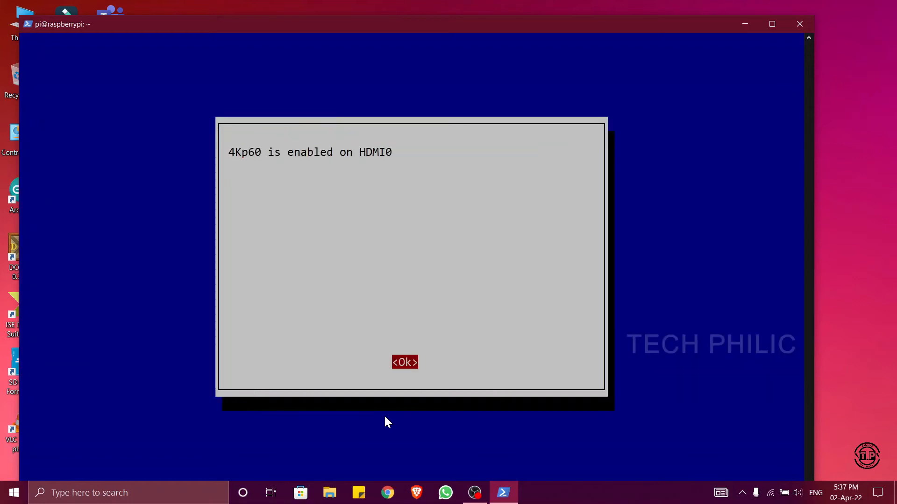
- Acknowledge the 4Kp60 confirmation, finish the configuration with a reboot of the Raspberry Pi, and close the terminal window
key(Return)
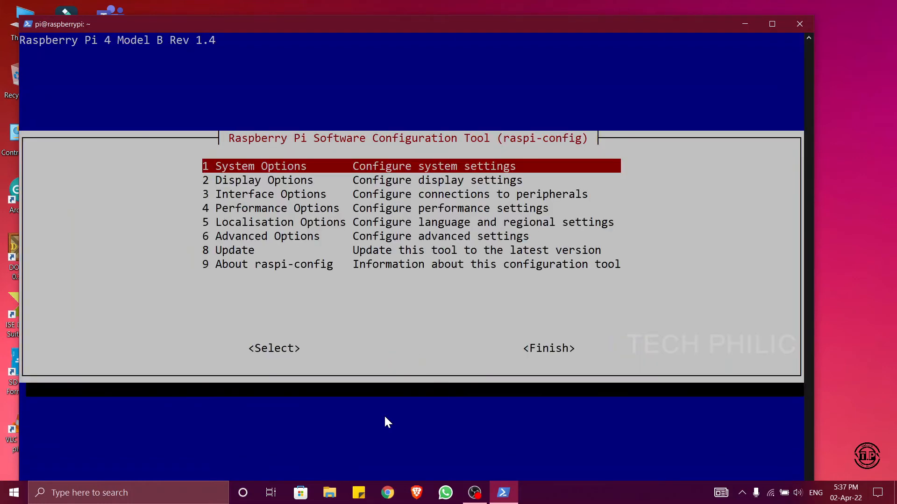
key(Down)
key(Down)
key(Down)
key(Down)
key(Down)
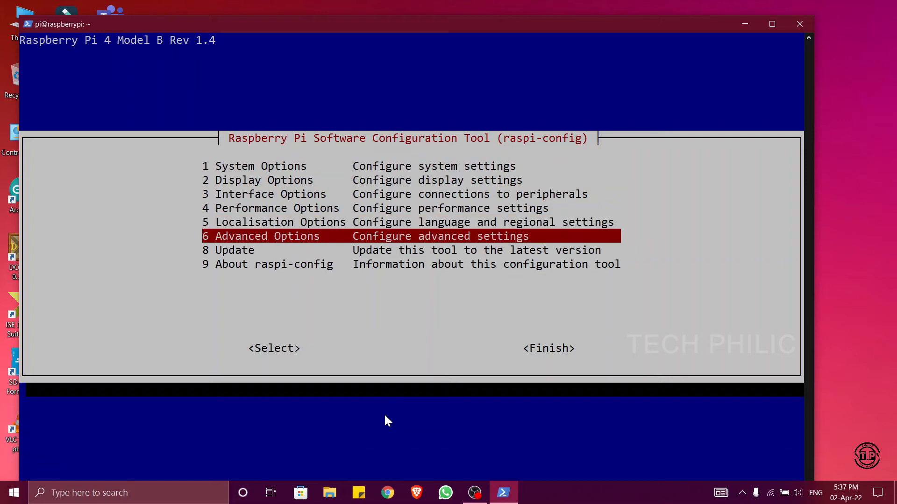
key(Tab)
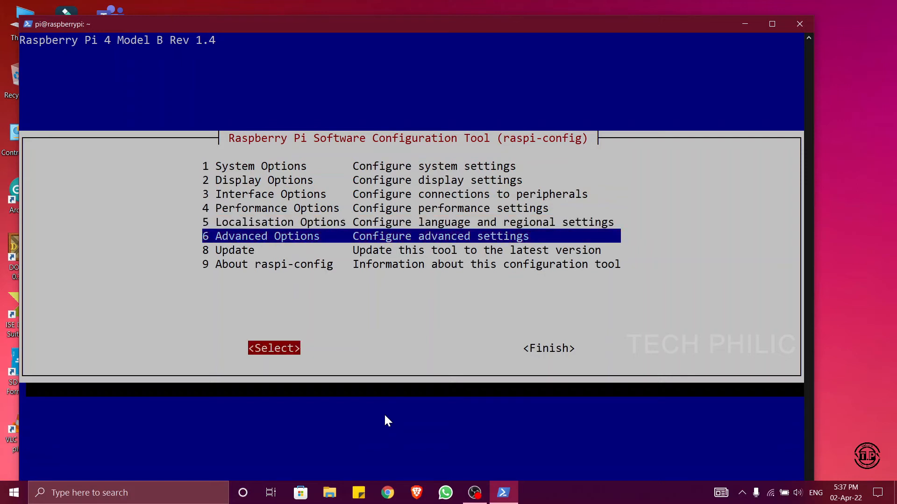
key(Tab)
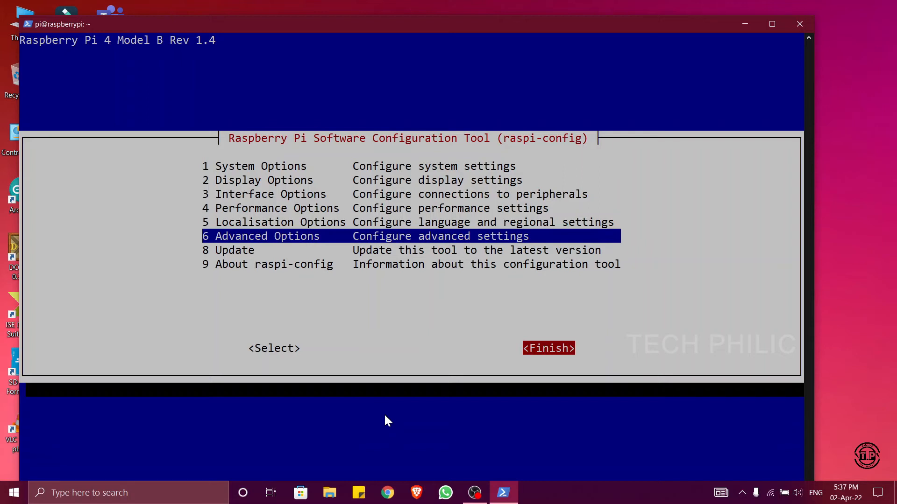
key(Return)
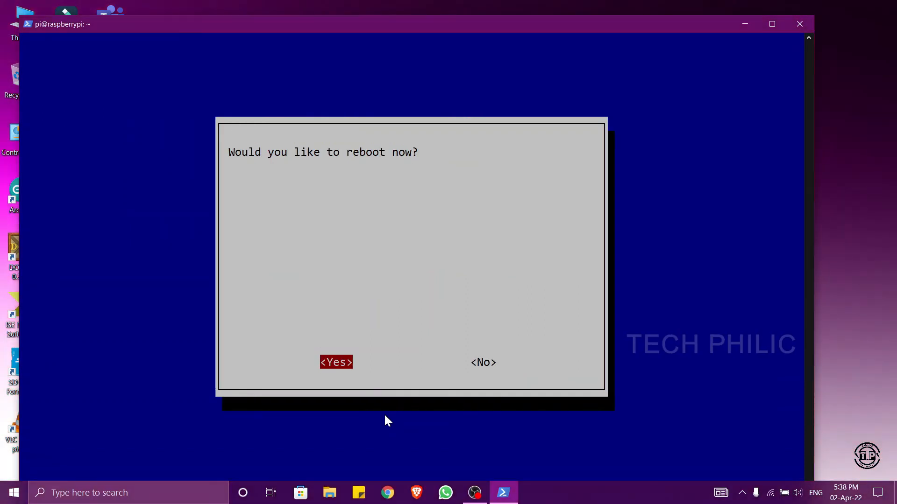
key(Return)
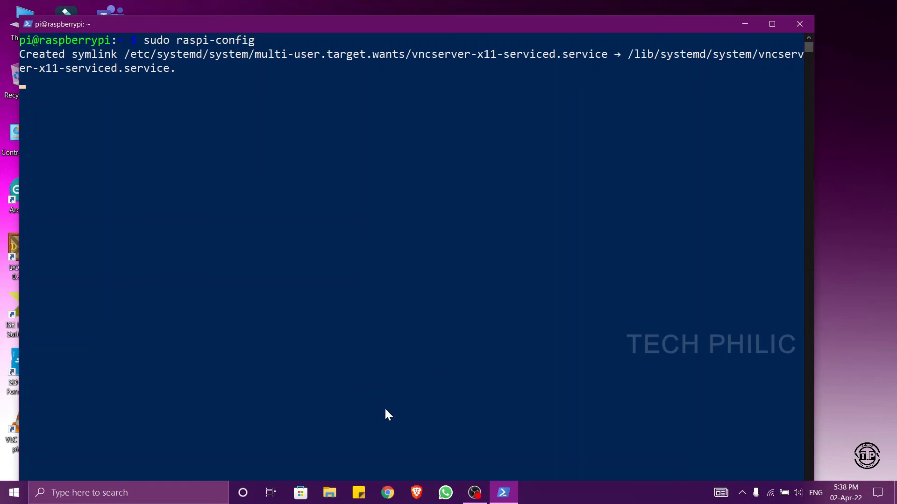
click(798, 24)
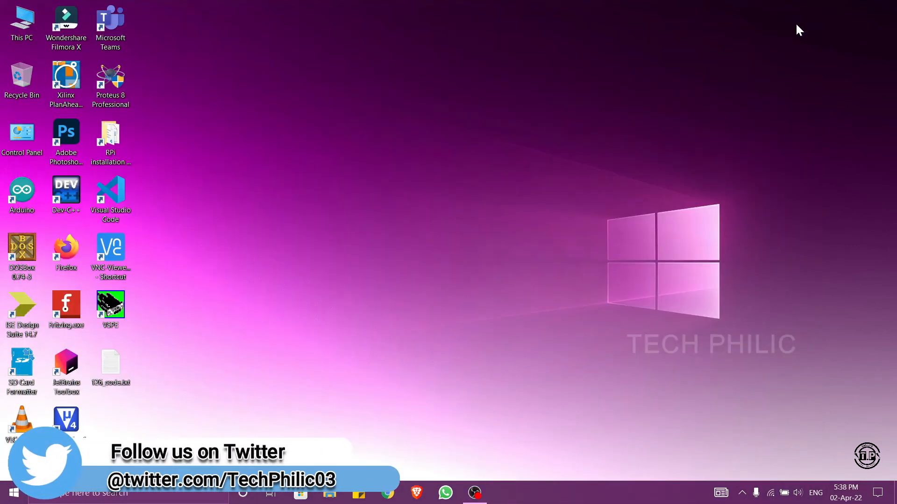
right_click(343, 176)
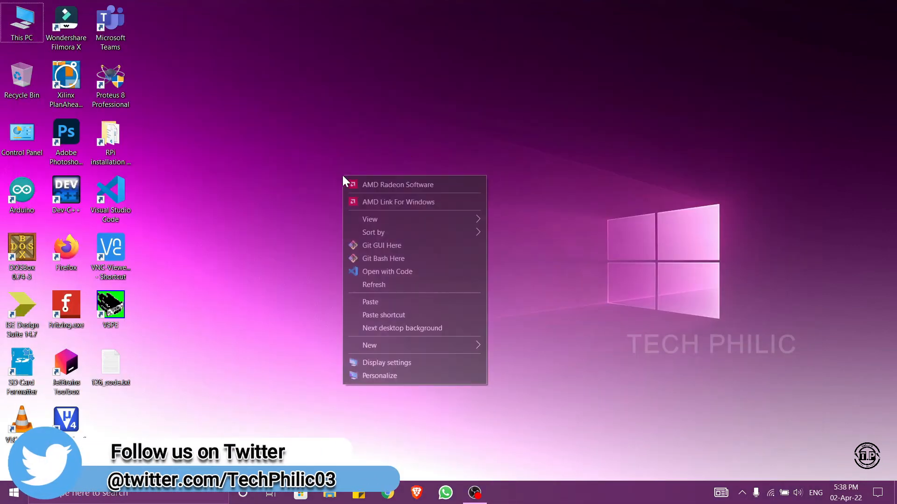
click(380, 286)
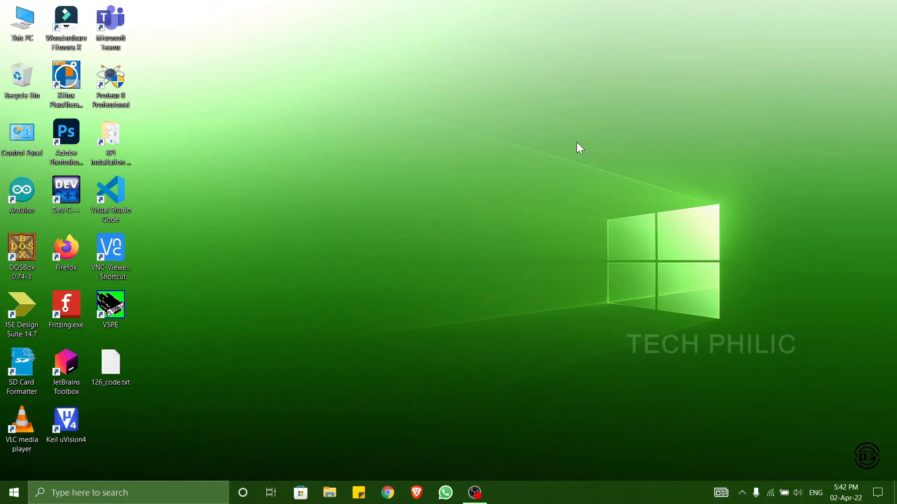
right_click(432, 130)
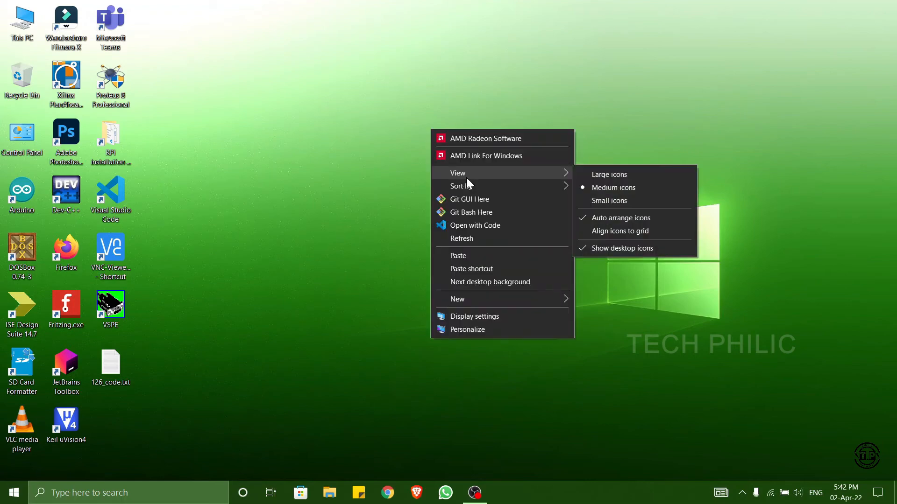
click(480, 237)
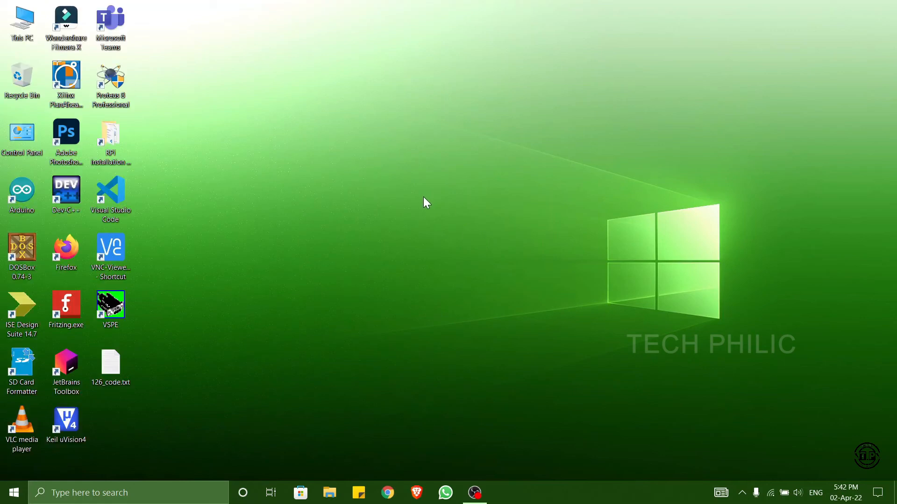
- Open VNC Viewer and connect to the saved raspberrypi computer, continuing past the identity check
click(120, 255)
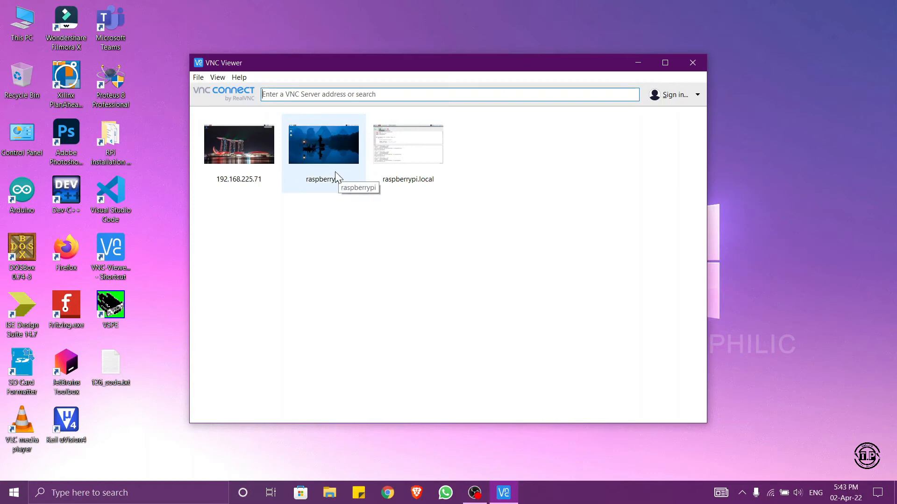
double_click(326, 152)
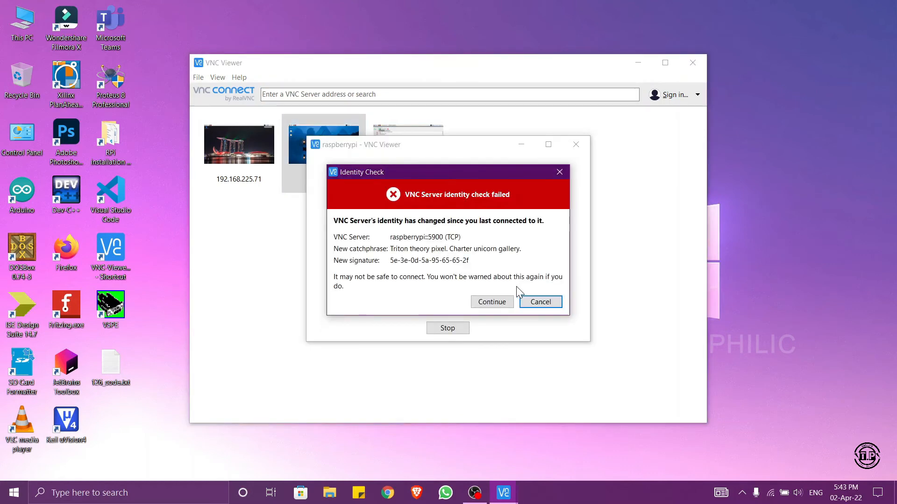
click(493, 302)
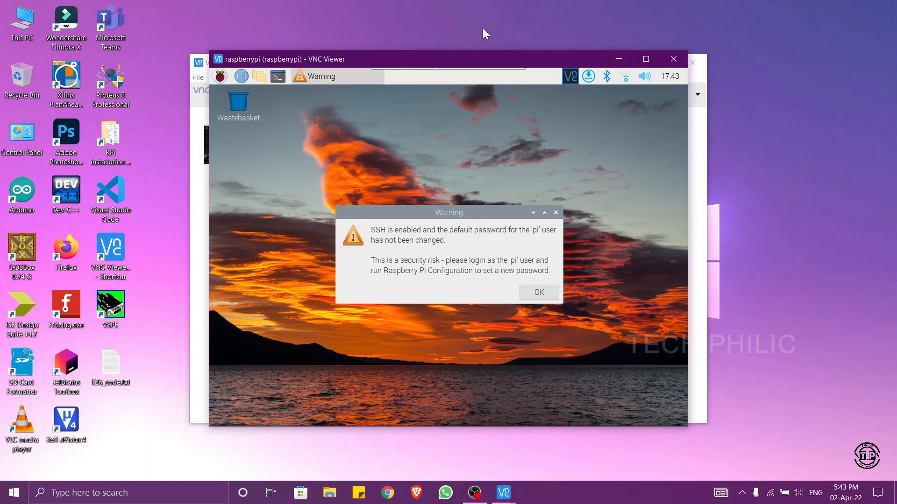
- Review the picture quality, scaling and key options in the raspberrypi connection's properties and accept them as they are
mouse_move(472, 73)
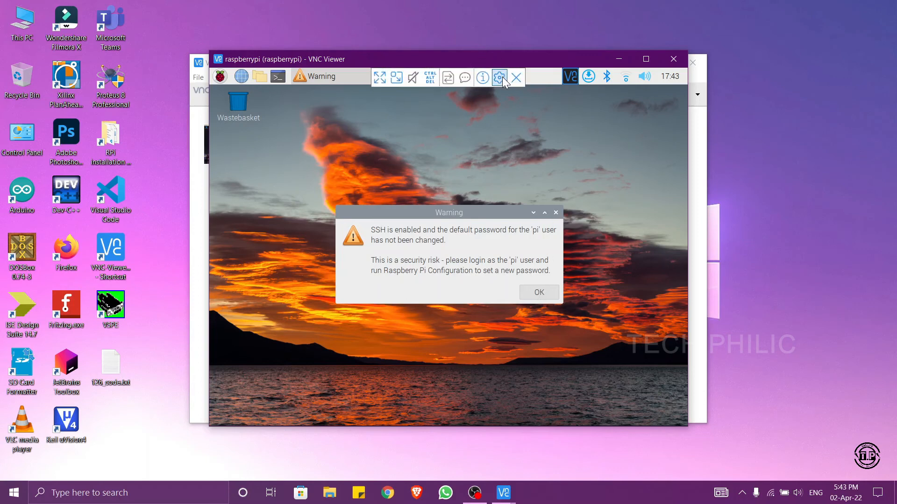
click(503, 80)
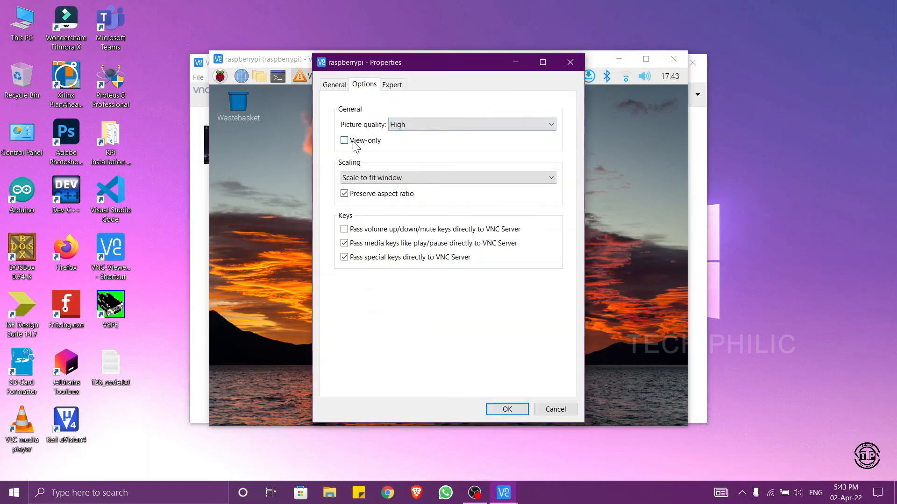
click(494, 410)
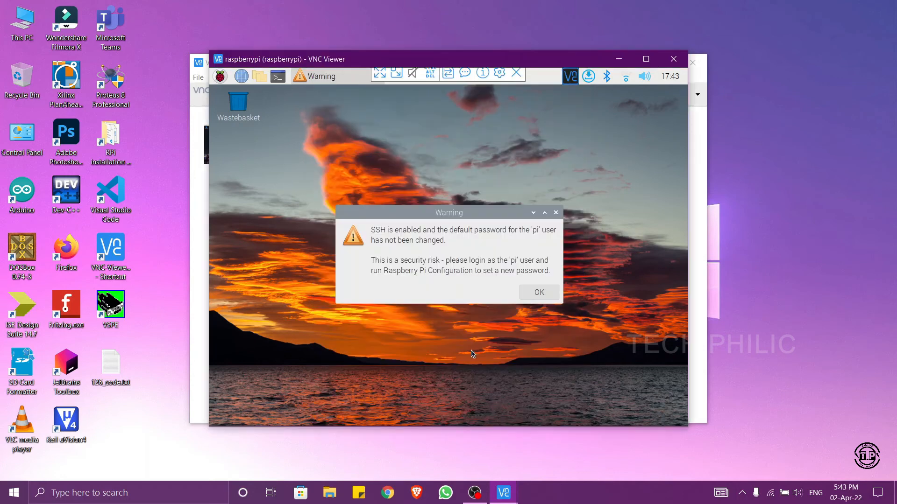
- Dismiss the default-password warning on the Raspberry Pi desktop and maximize the remote session window
click(539, 294)
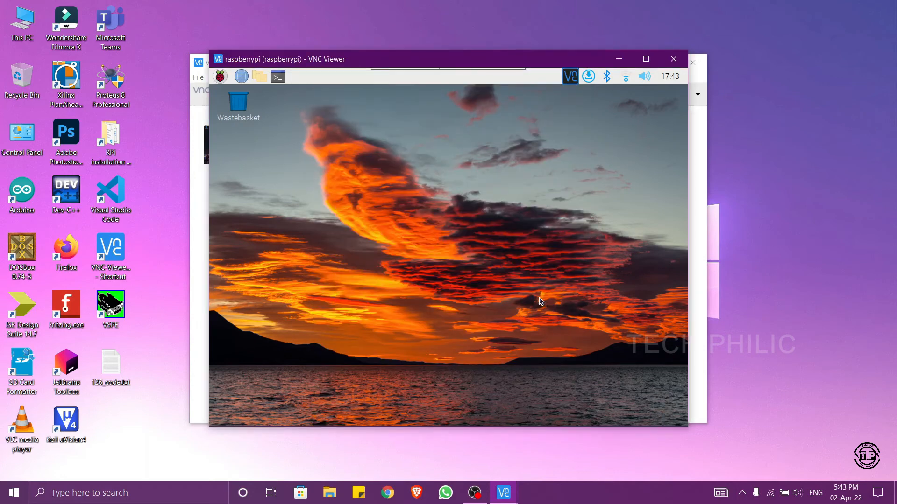
click(646, 59)
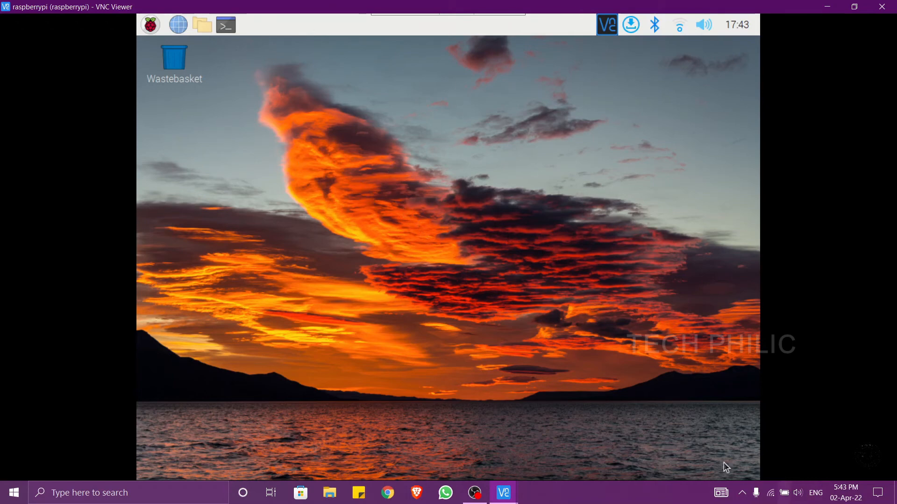
- Look through the Raspberry Pi application menu's Internet, Sound & Video and Help categories and close it
click(148, 26)
mouse_move(166, 52)
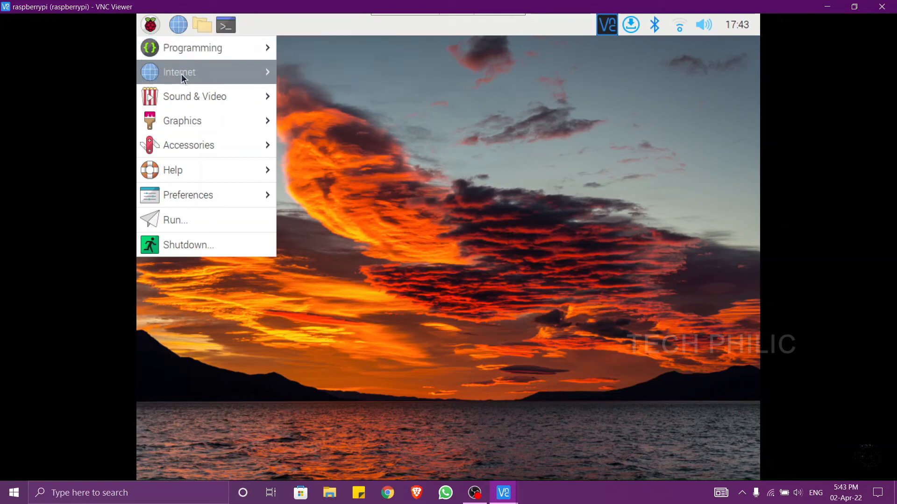
mouse_move(181, 73)
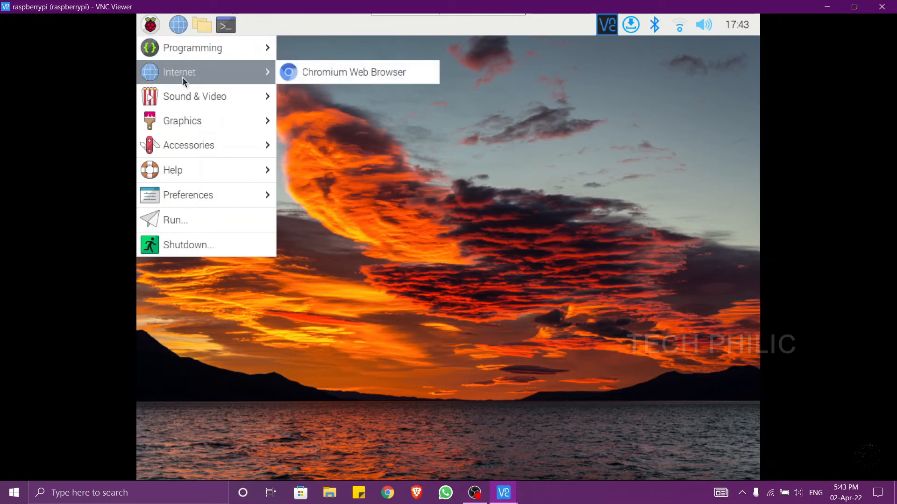
mouse_move(192, 98)
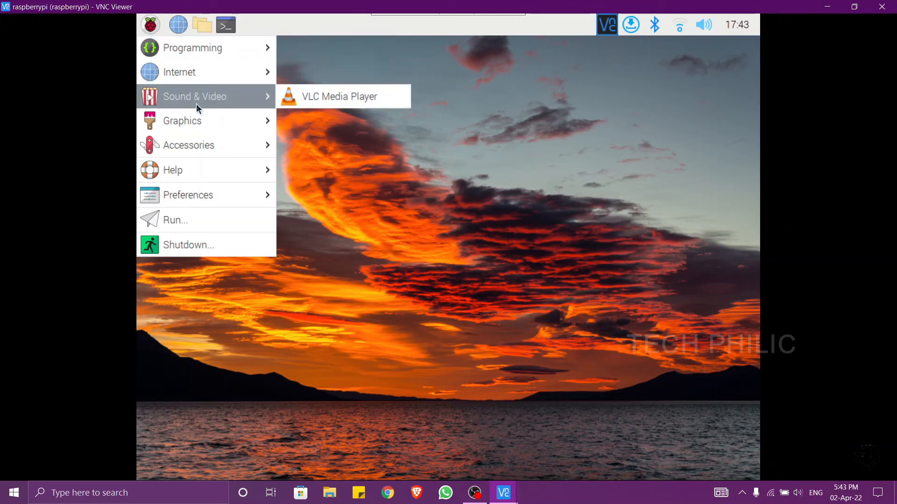
mouse_move(200, 170)
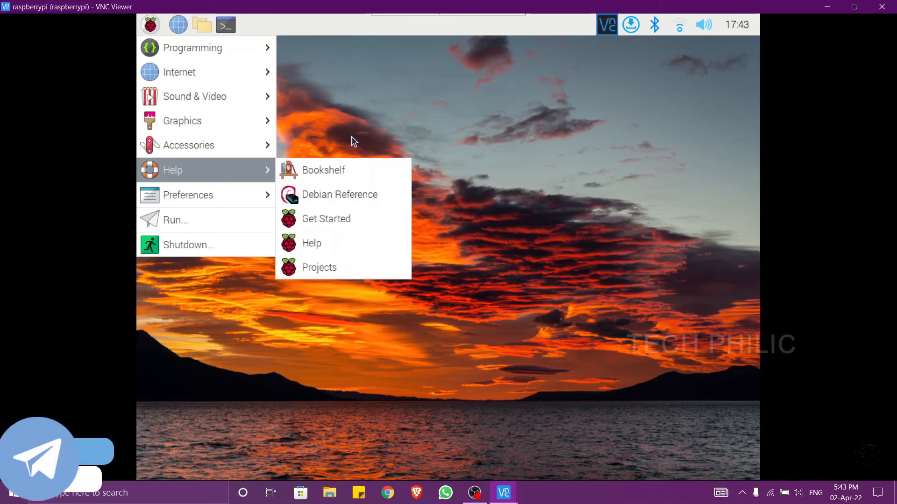
click(399, 94)
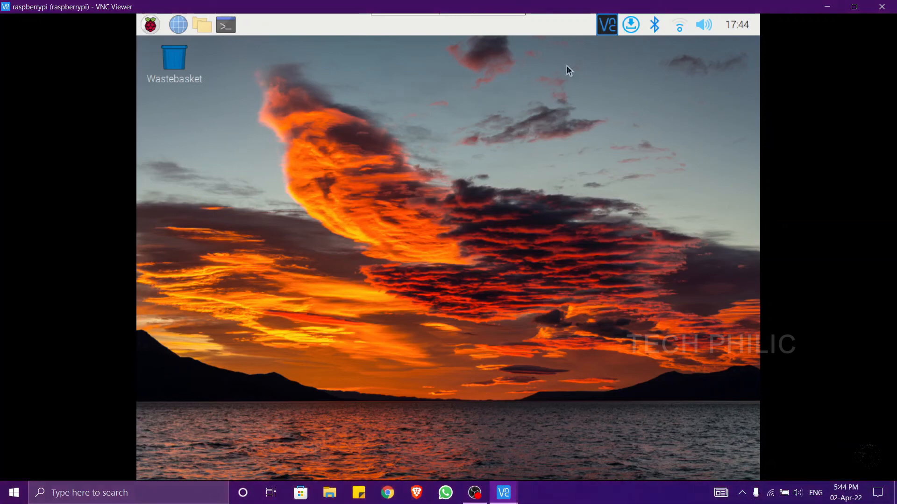
- Examine the list of packages with available updates on the Raspberry Pi and close it without installing anything
click(633, 27)
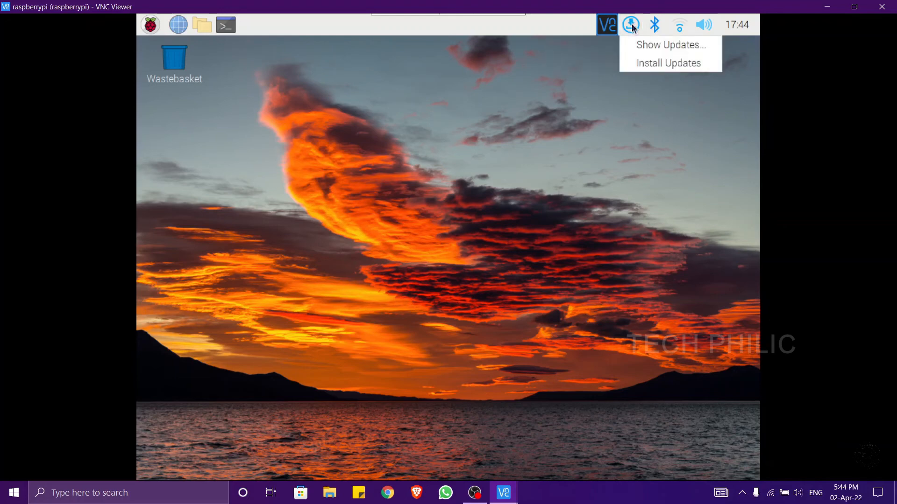
click(648, 47)
scroll(473, 261, down, 5)
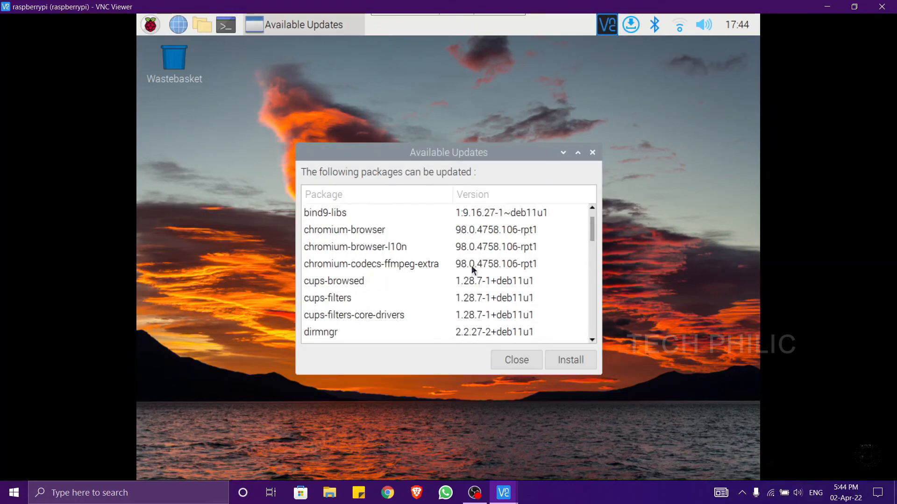
scroll(472, 267, down, 12)
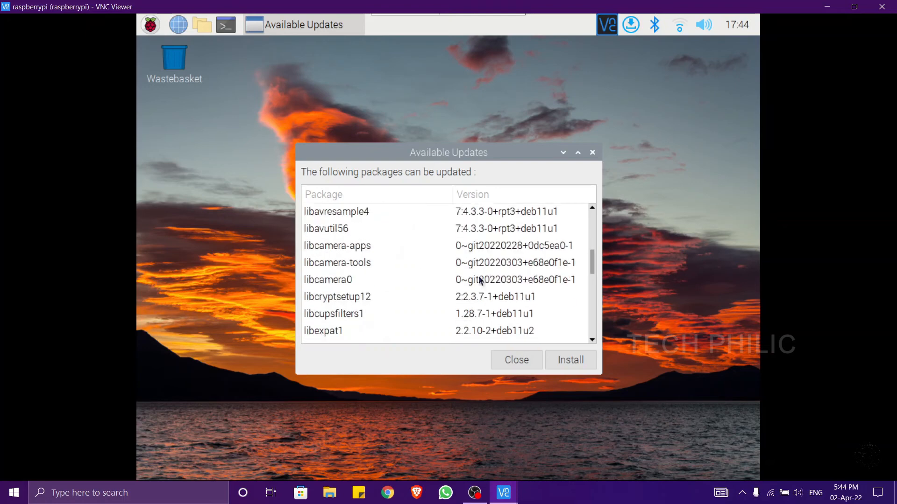
scroll(479, 278, down, 3)
scroll(481, 281, down, 15)
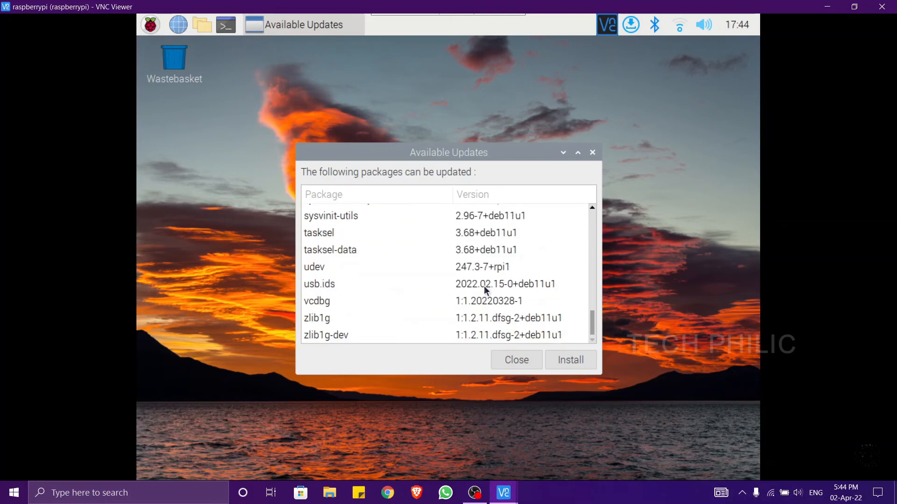
scroll(484, 287, up, 8)
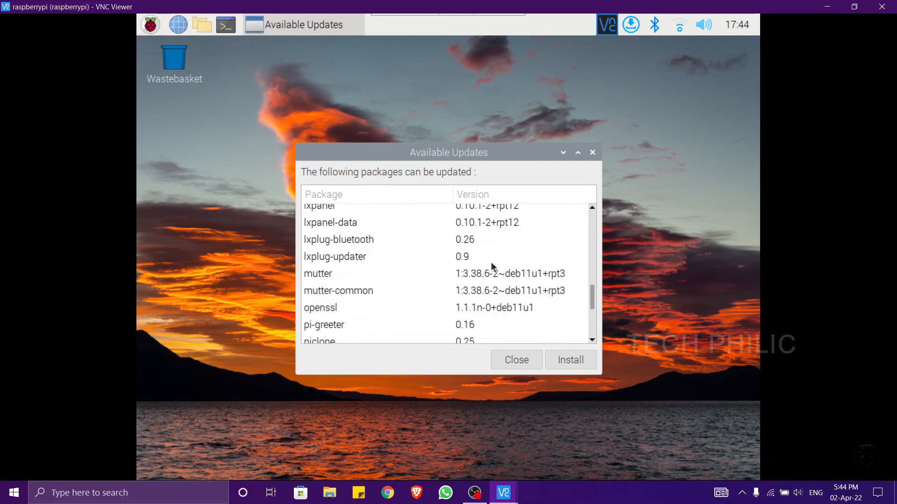
scroll(492, 262, up, 12)
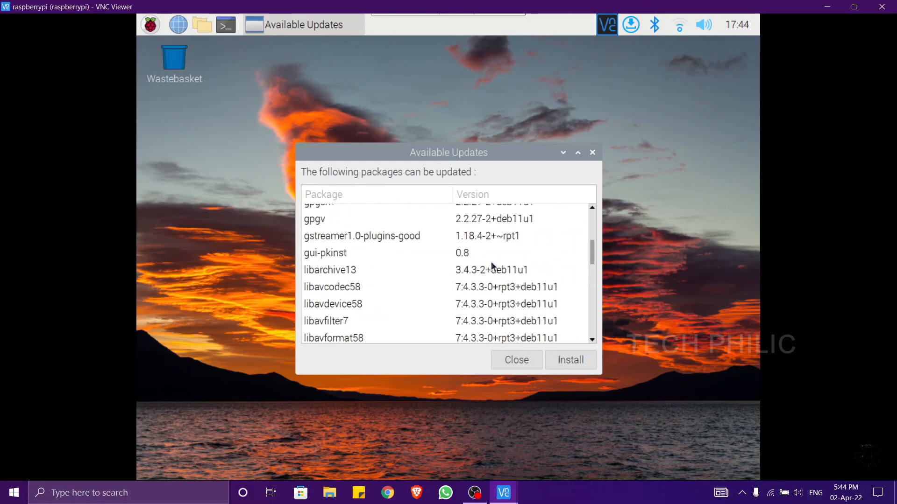
scroll(491, 263, up, 10)
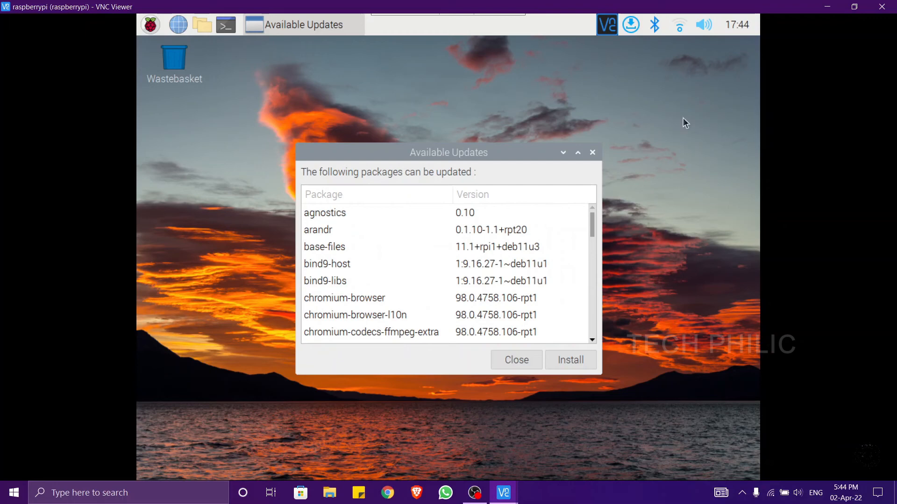
click(591, 154)
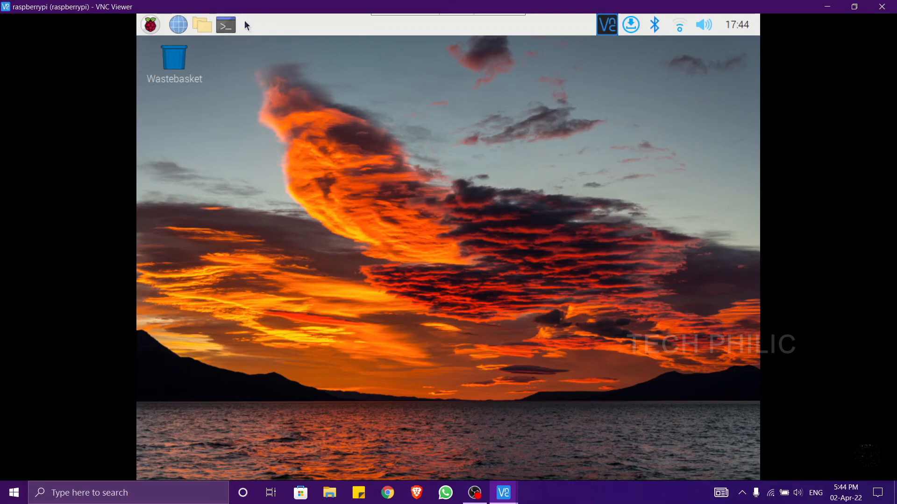
- Open a terminal on the Raspberry Pi desktop and close the remote session
click(232, 26)
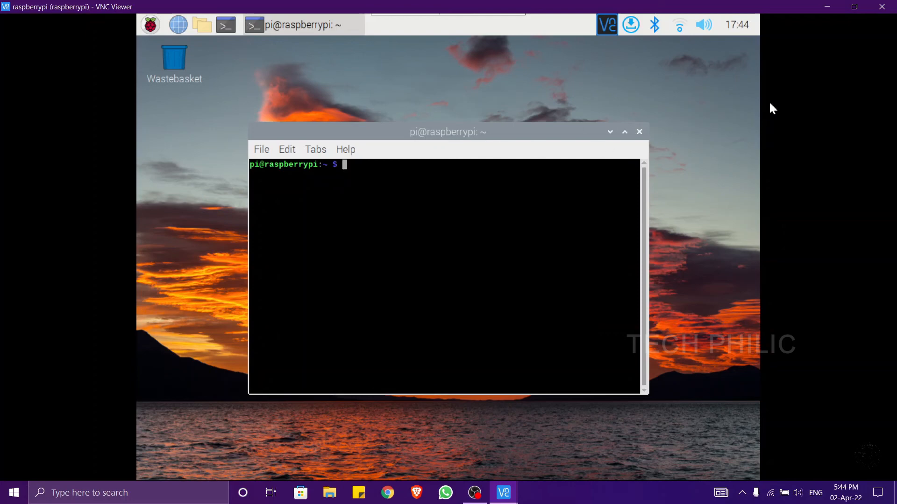
click(881, 7)
click(422, 174)
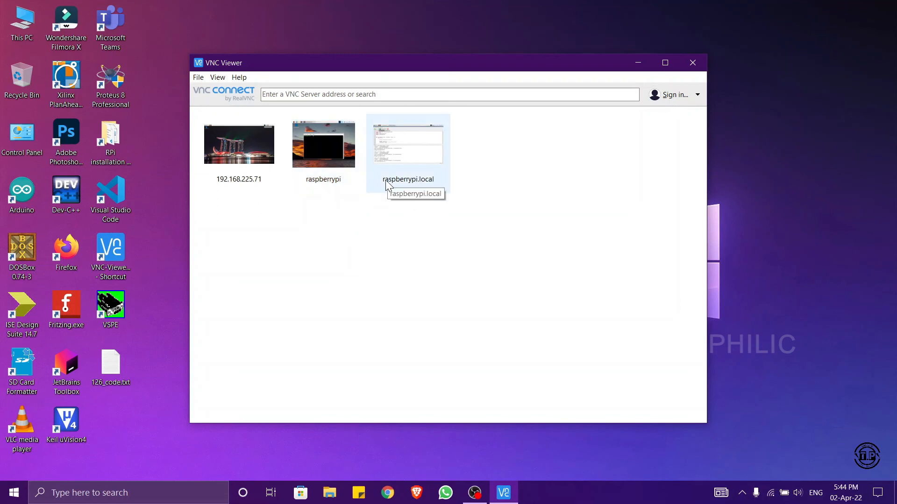
- Select the saved raspberrypi.local connection in VNC Viewer
click(351, 94)
click(409, 157)
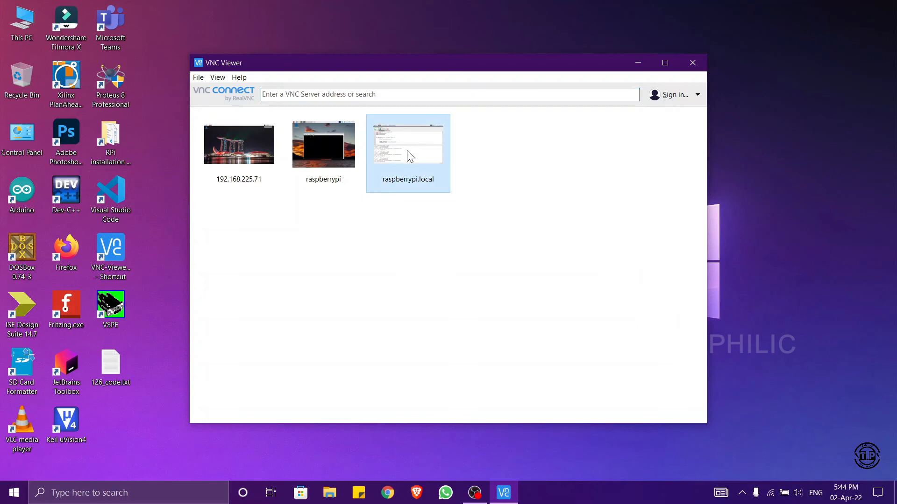
- Connect to the saved raspberrypi.local server and continue past the identity check
double_click(410, 155)
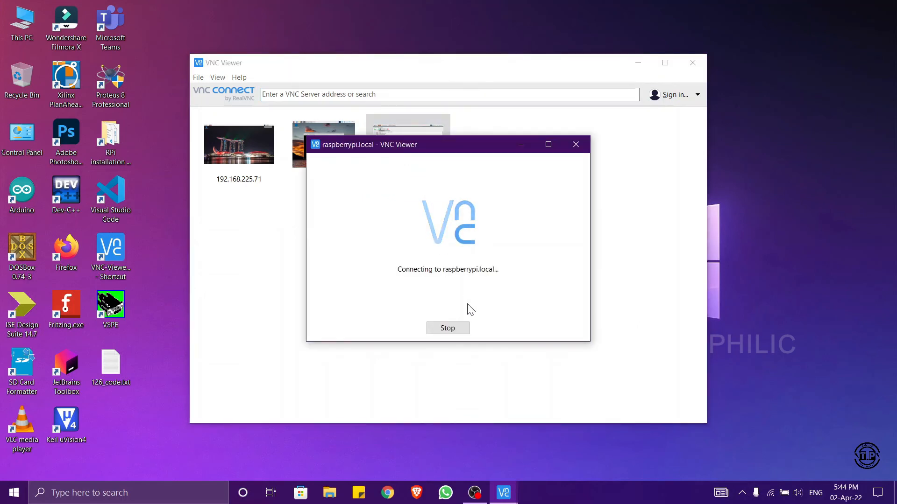
click(547, 265)
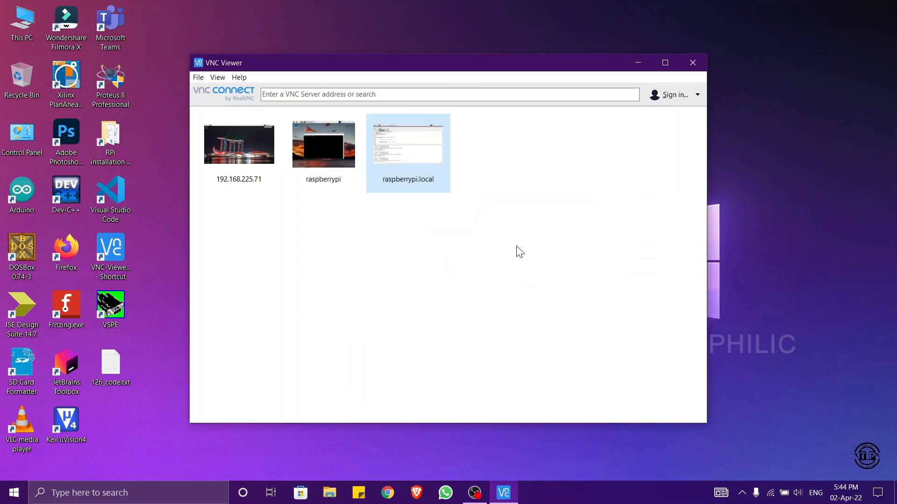
double_click(384, 141)
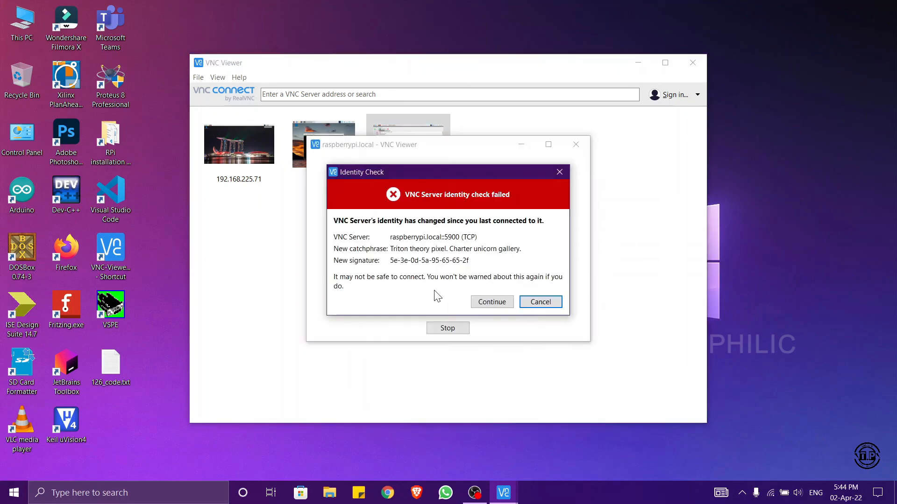
click(493, 305)
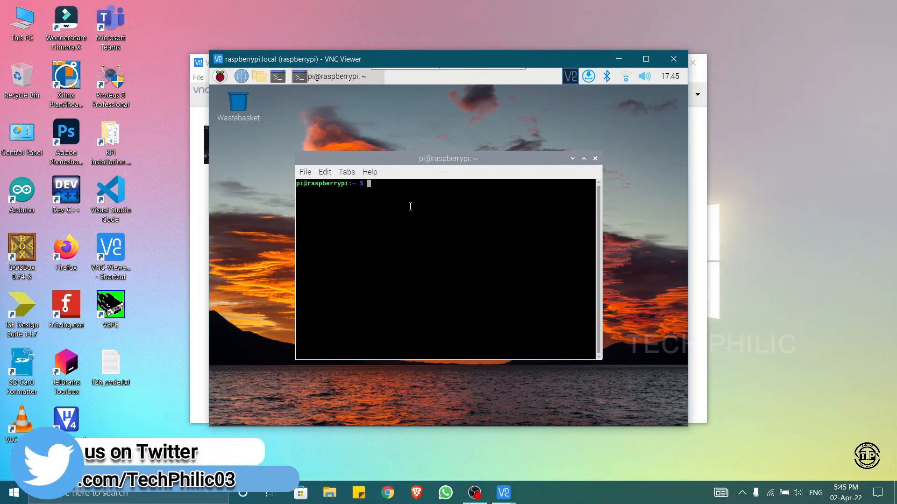
- Run sudo raspi-config in the Raspberry Pi's terminal
text(sudo )
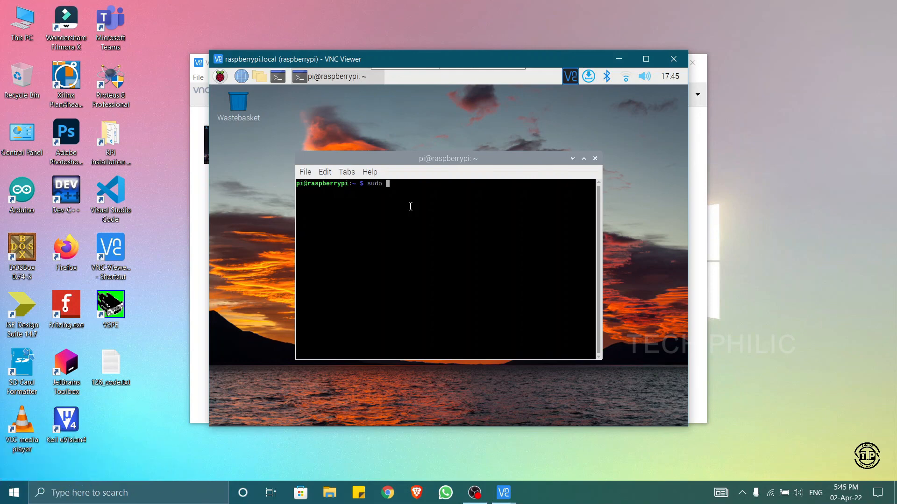
text(raspi-config)
key(Return)
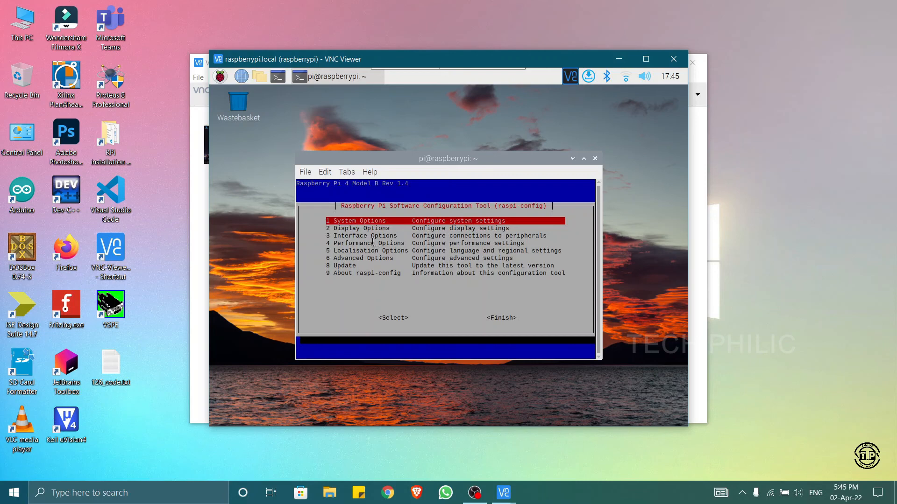
- Set the VNC resolution for headless use to 1920x1080 in the raspi-config display options and acknowledge the change
key(Down)
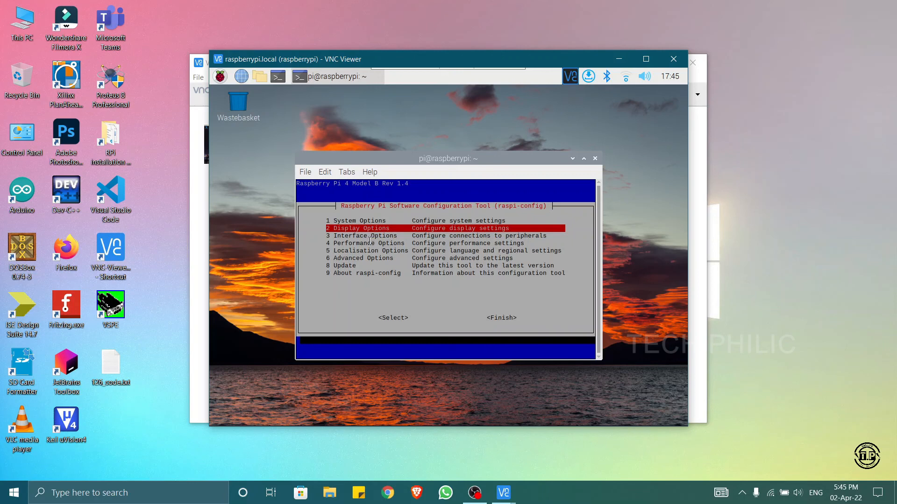
key(Return)
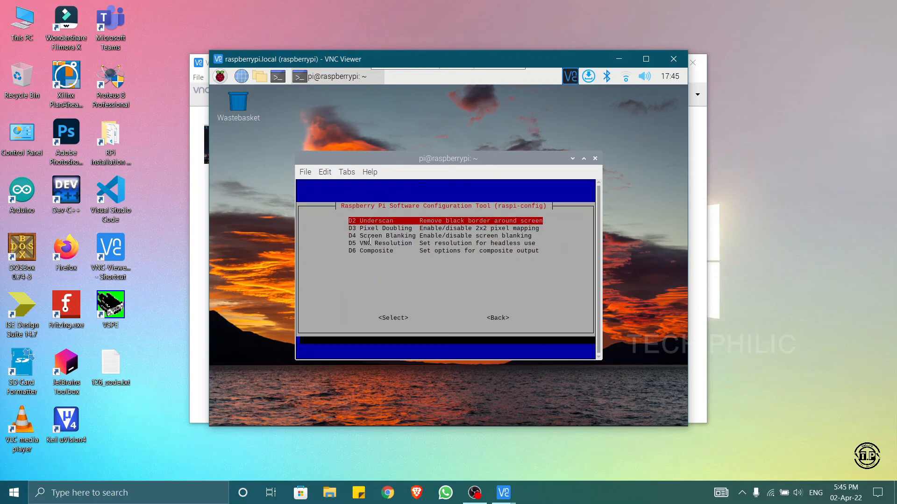
key(Down)
key(Down)
key(Down)
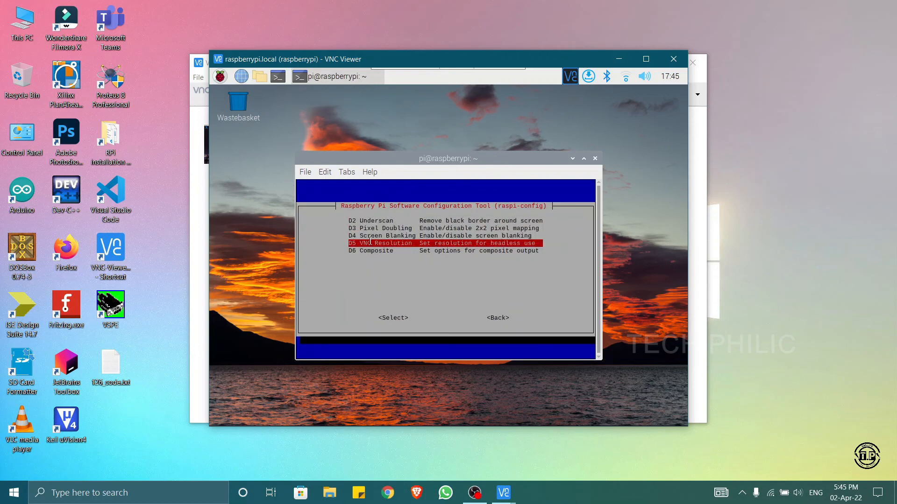
key(Return)
key(Down)
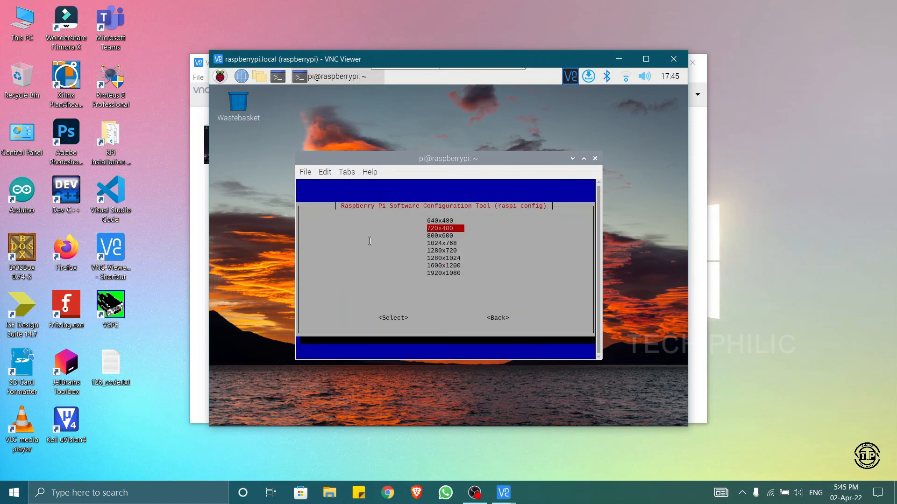
key(Down)
key(Down)
key(Down)
key(Down)
key(Down)
key(Down)
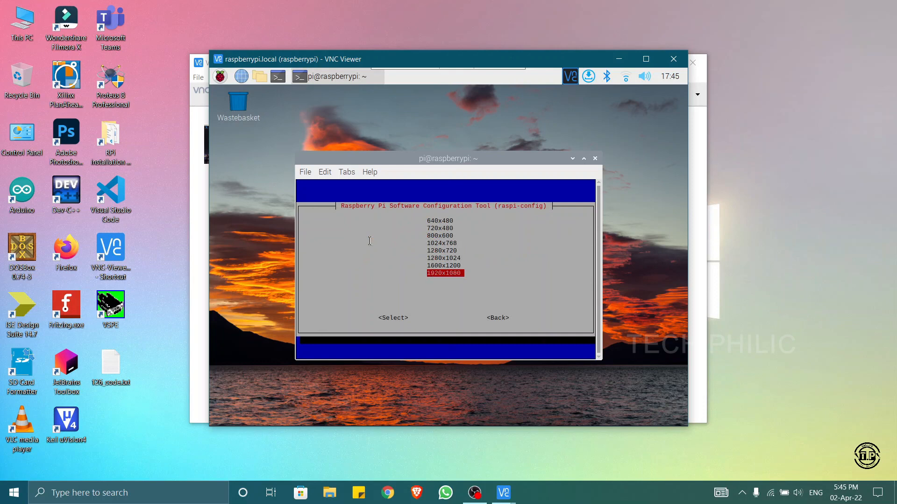
key(Return)
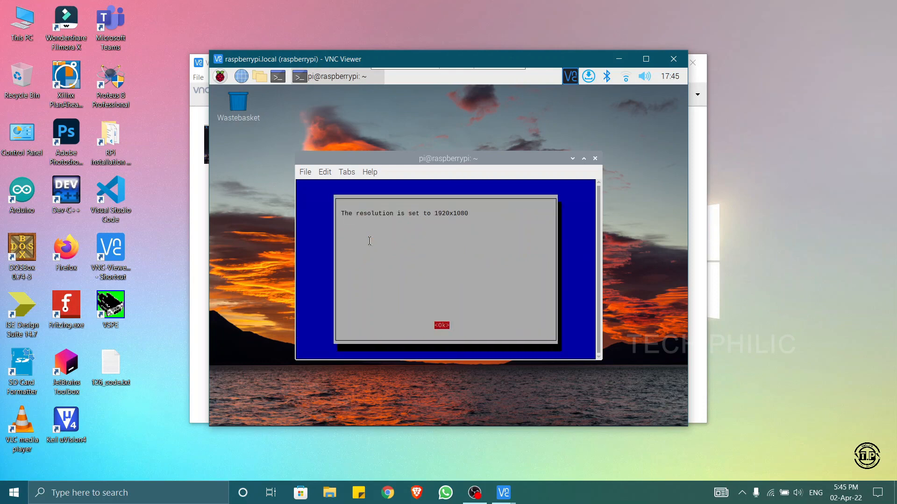
key(Return)
- Reopen the display options and choose Enable 4Kp60 HDMI in the composite output settings
key(Down)
key(Down)
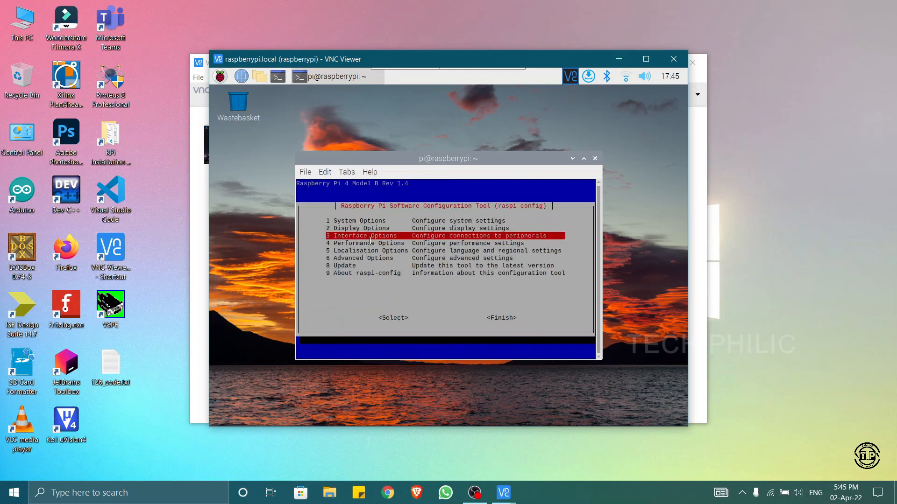
key(Up)
key(Return)
key(Down)
key(Down)
key(Down)
key(Down)
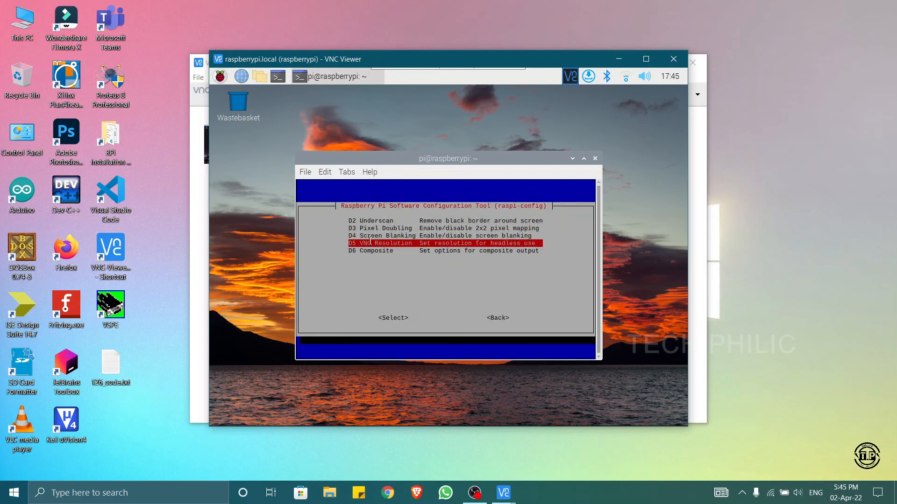
key(Return)
key(Down)
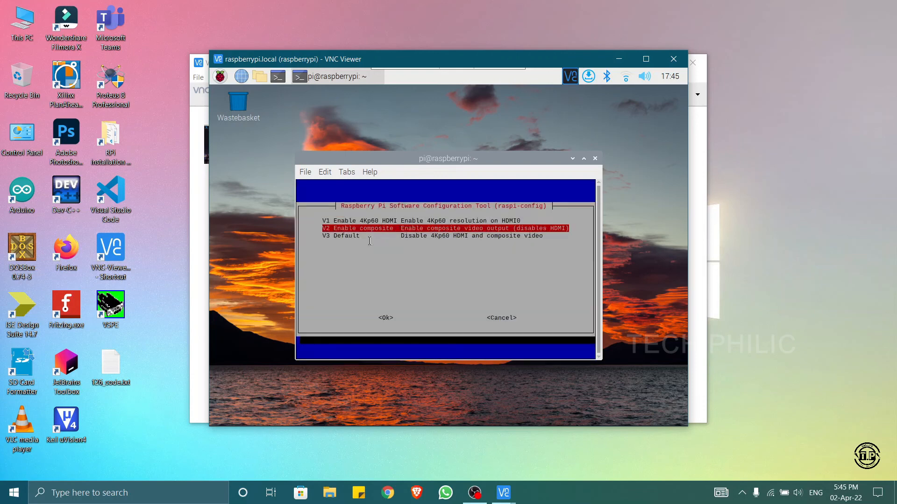
key(Up)
key(Return)
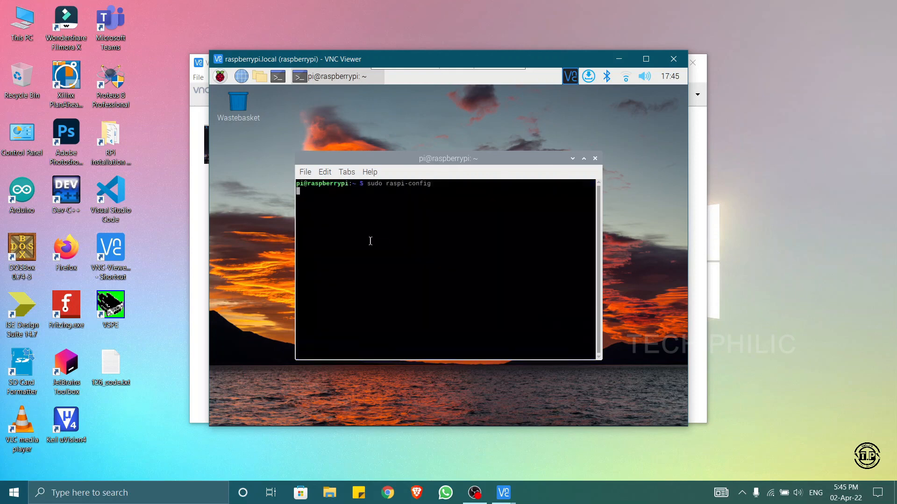
key(Return)
- Finish raspi-config and reboot the Raspberry Pi
key(Down)
key(Down)
key(Down)
key(Down)
key(Down)
key(Down)
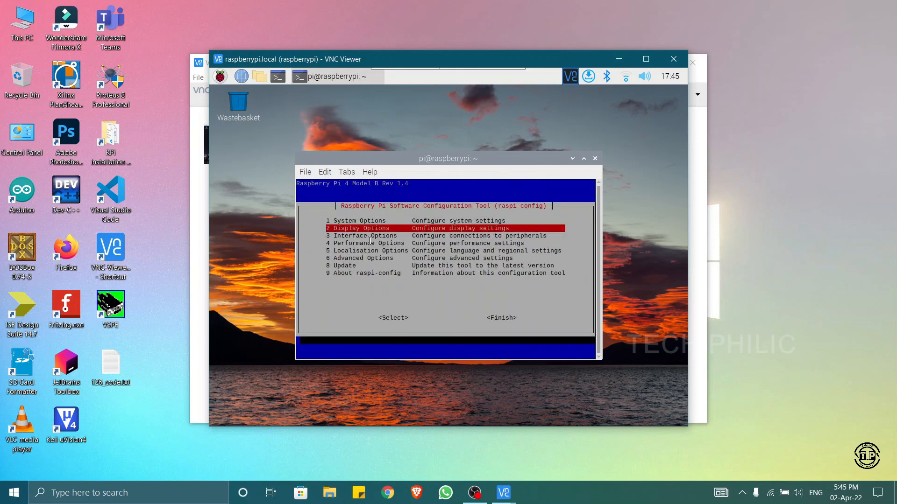
key(Down)
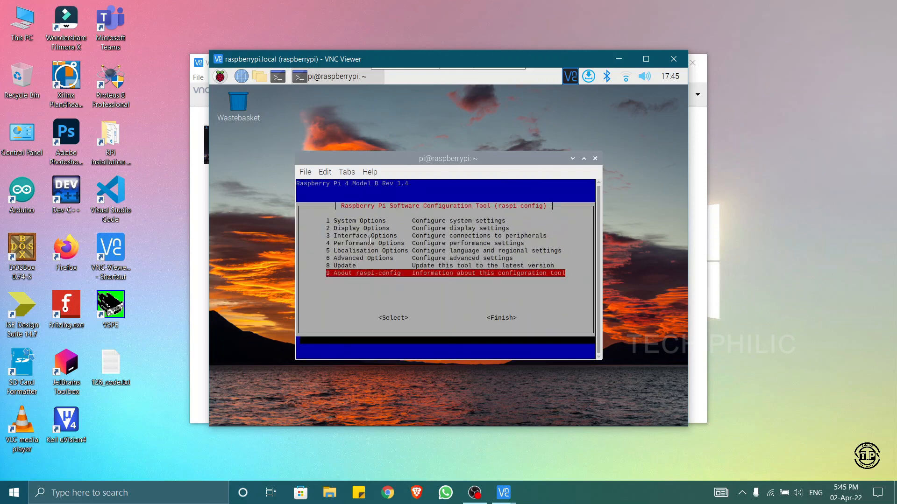
key(Tab)
key(Tab)
key(Return)
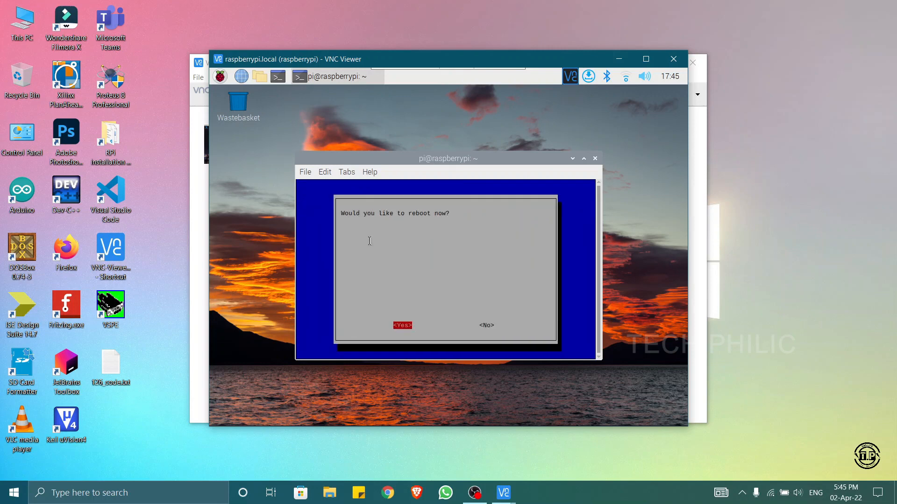
key(Return)
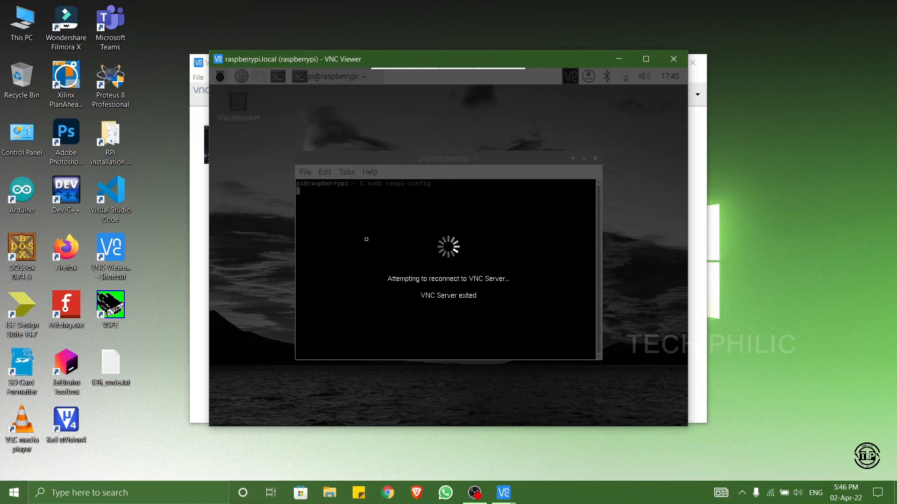
click(540, 495)
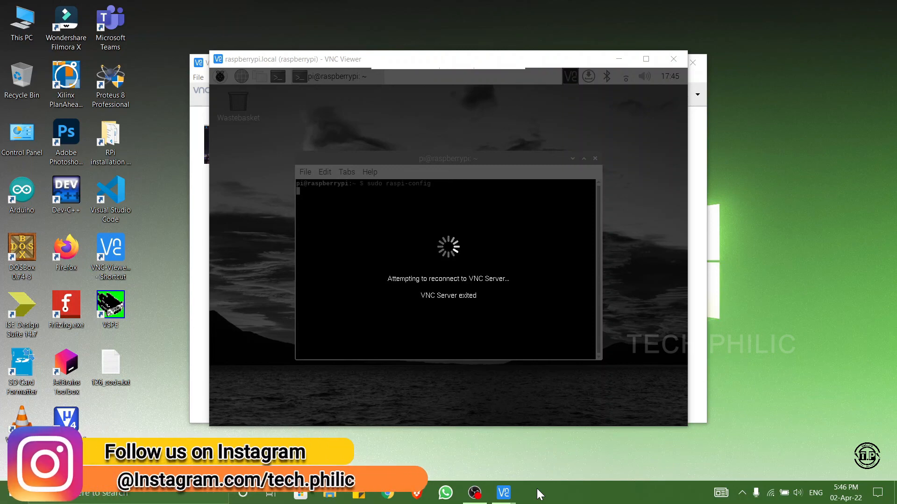
mouse_move(468, 494)
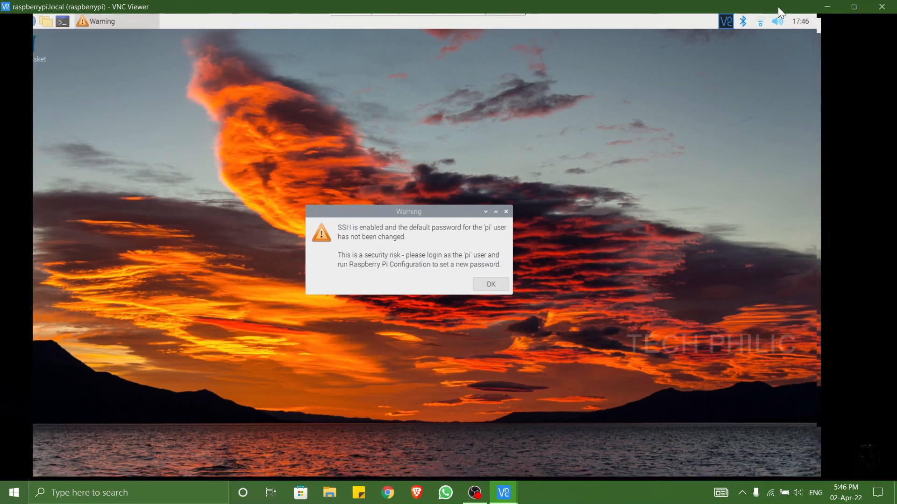
- Maximize the reconnected remote desktop window and dismiss the SSH default password warning
click(779, 9)
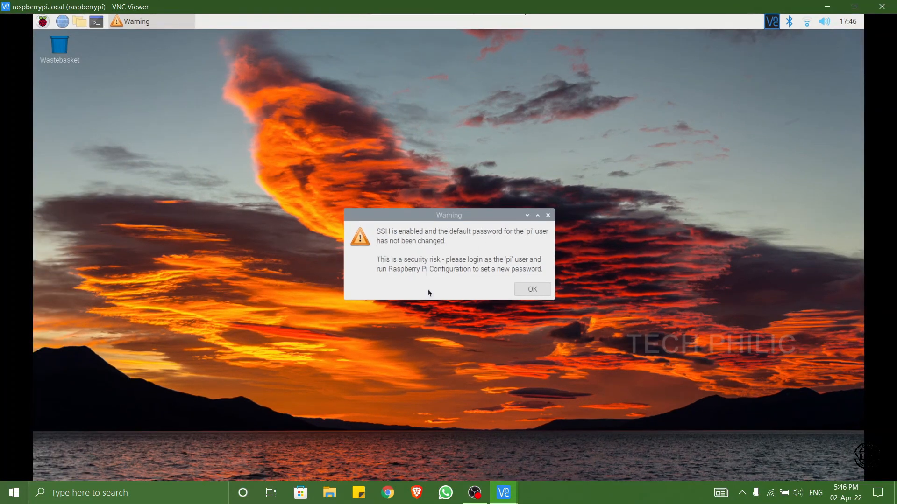
click(543, 292)
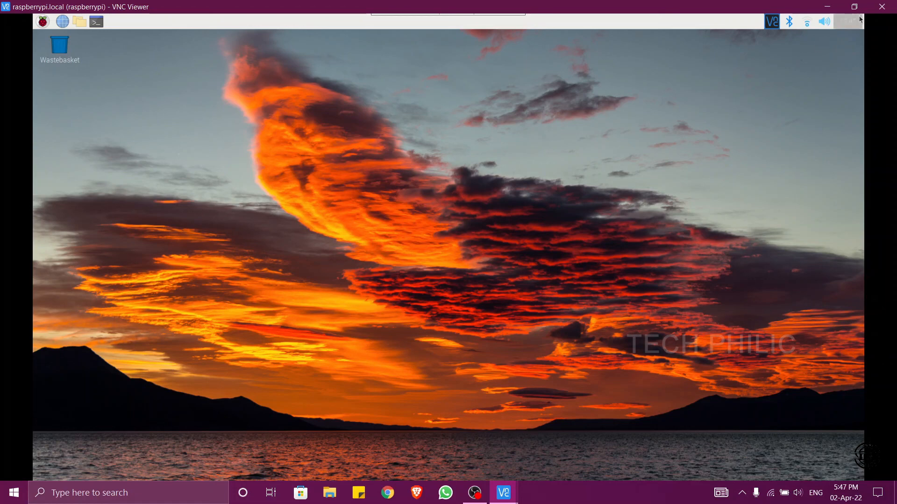
- Close the remote raspberrypi.local session and the VNC Viewer connection window
click(880, 8)
click(693, 63)
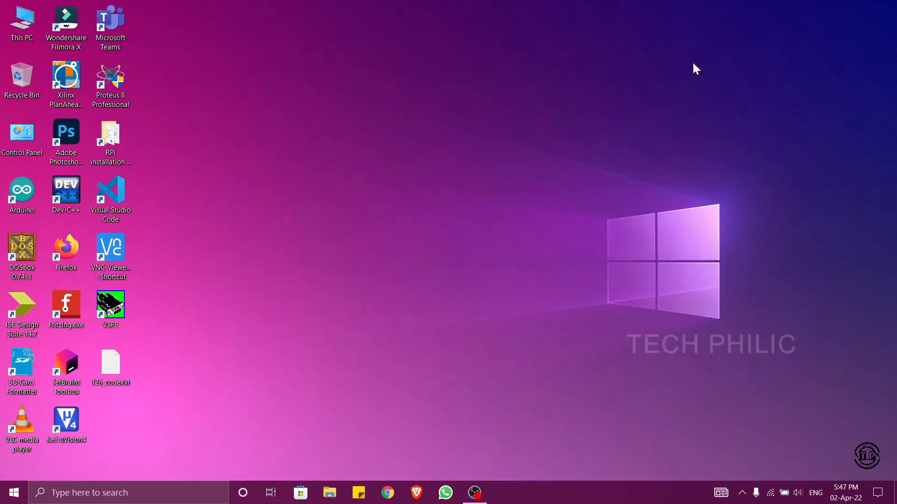